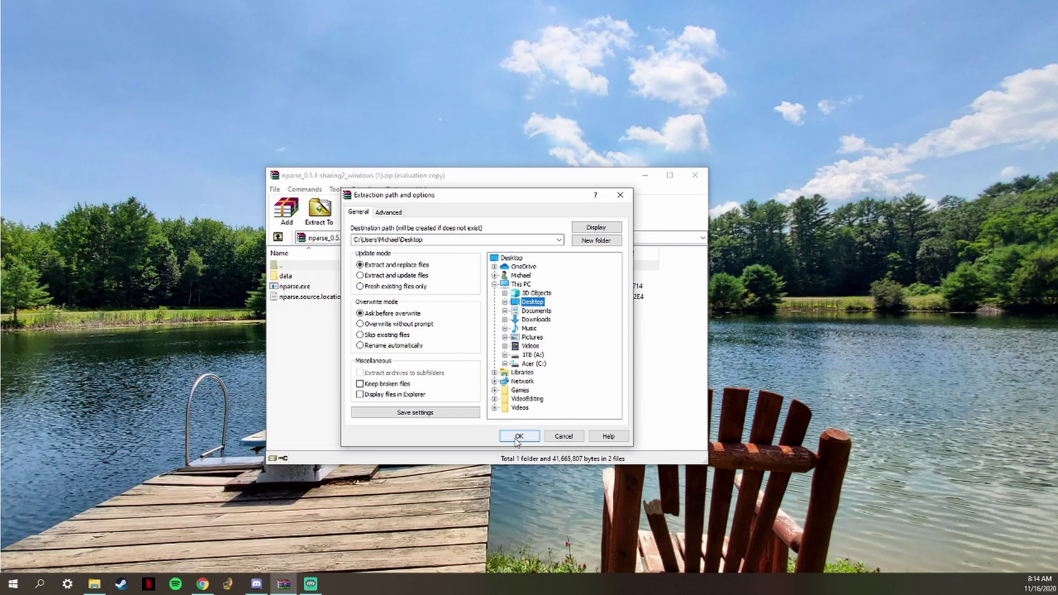
Extract the nparse archive into a new Desktop folder named nparse_0.5.1-sharing2_windows (1)
click(596, 241)
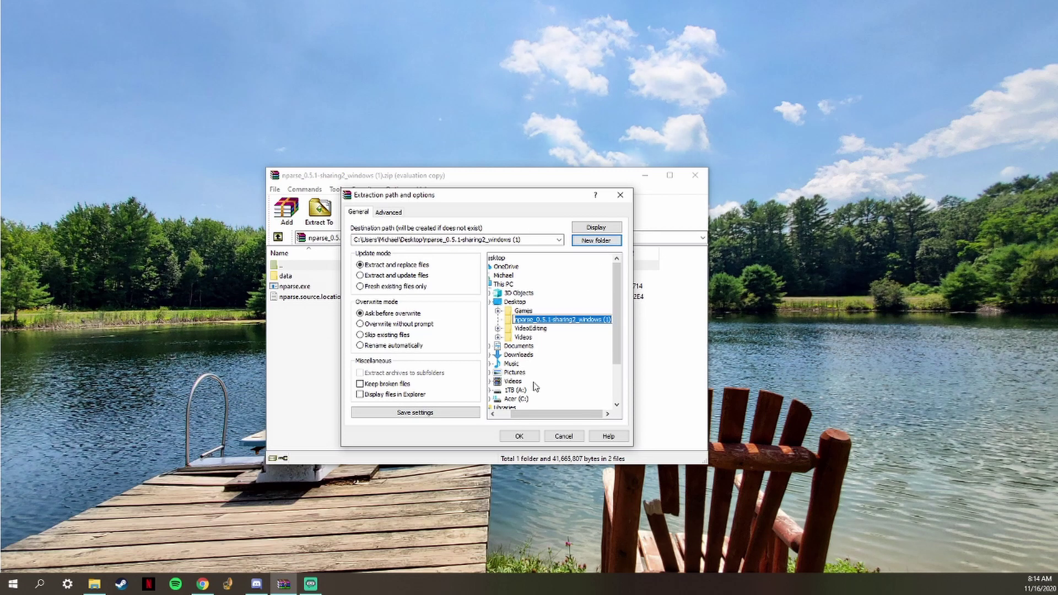
click(518, 436)
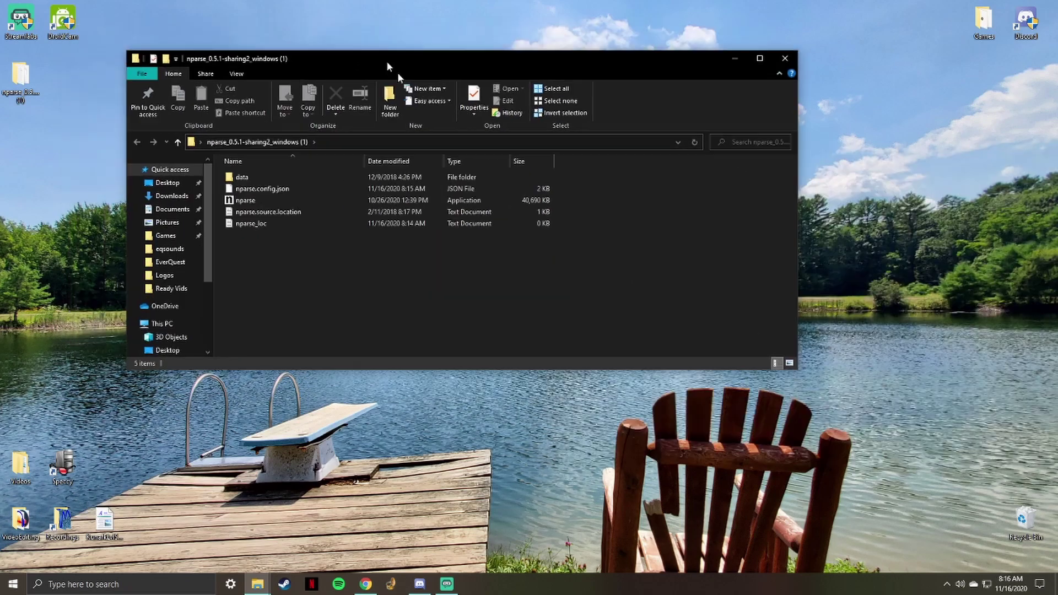
Launch nparse.exe from the extracted folder and move the Spells overlay to the upper right
drag(398, 69, 425, 97)
click(273, 230)
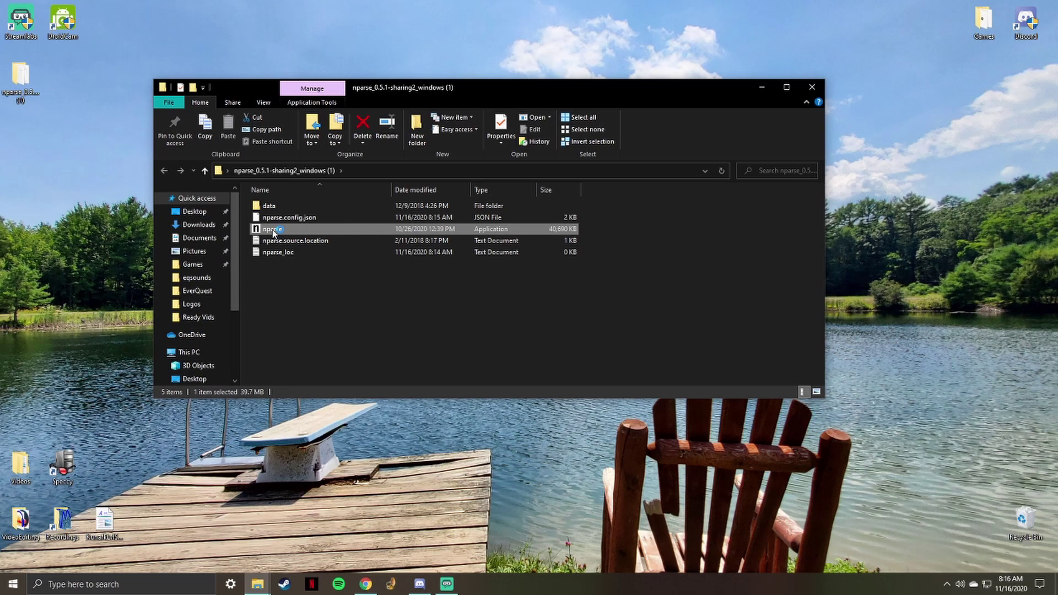
mouse_move(346, 72)
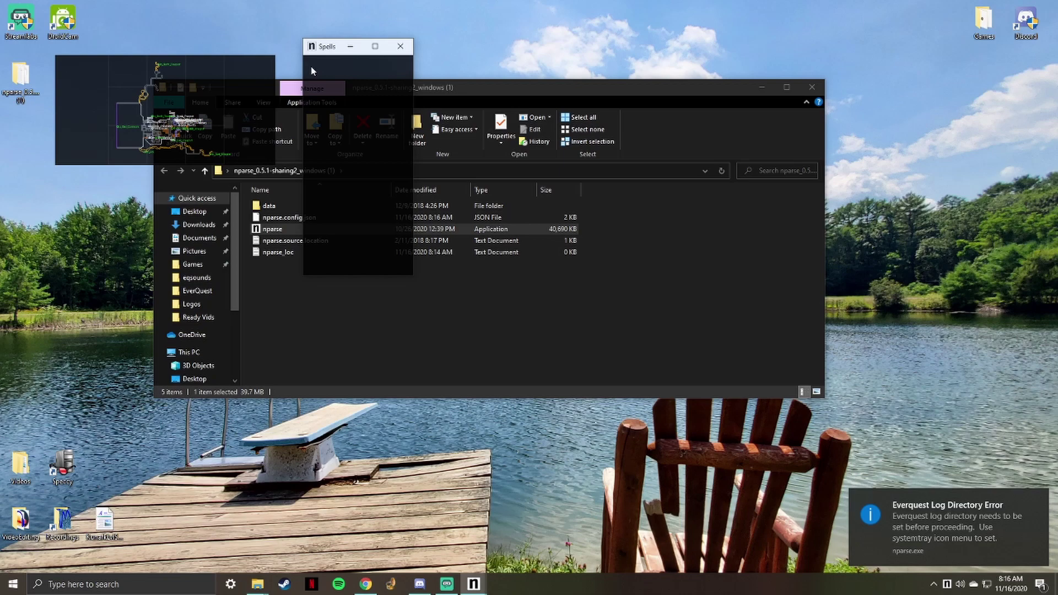
drag(332, 48, 756, 126)
Unlock the Maps overlay, move it near screen centre and enlarge it, then stretch Spells taller
click(761, 85)
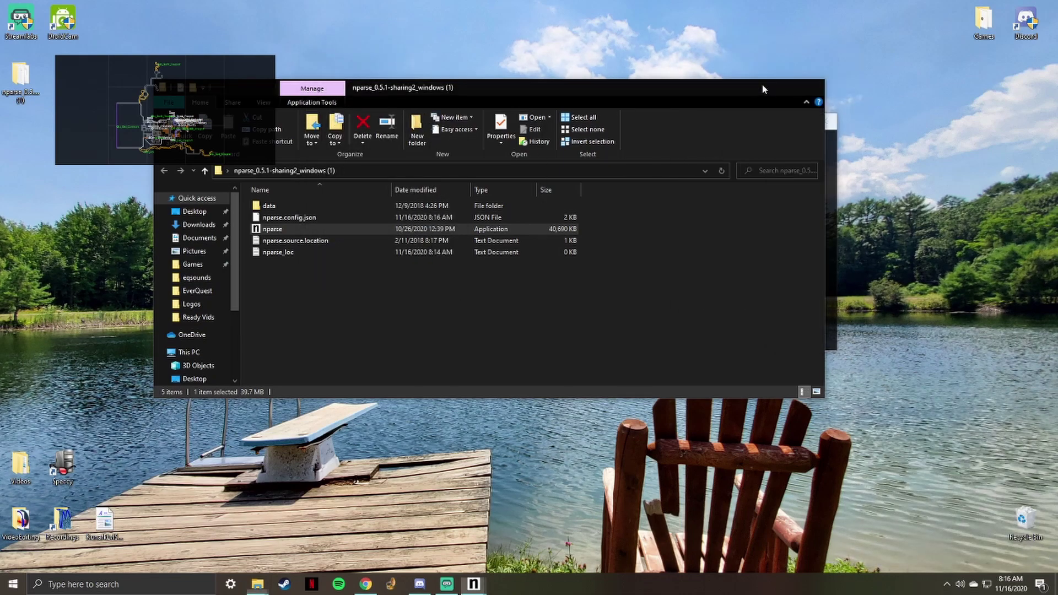
click(217, 66)
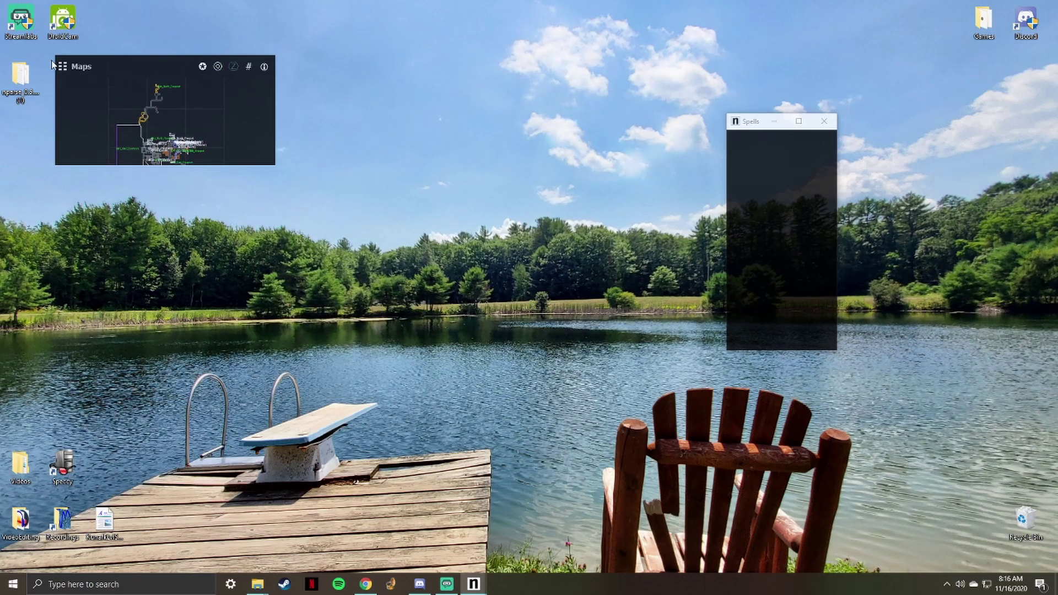
drag(184, 58, 486, 147)
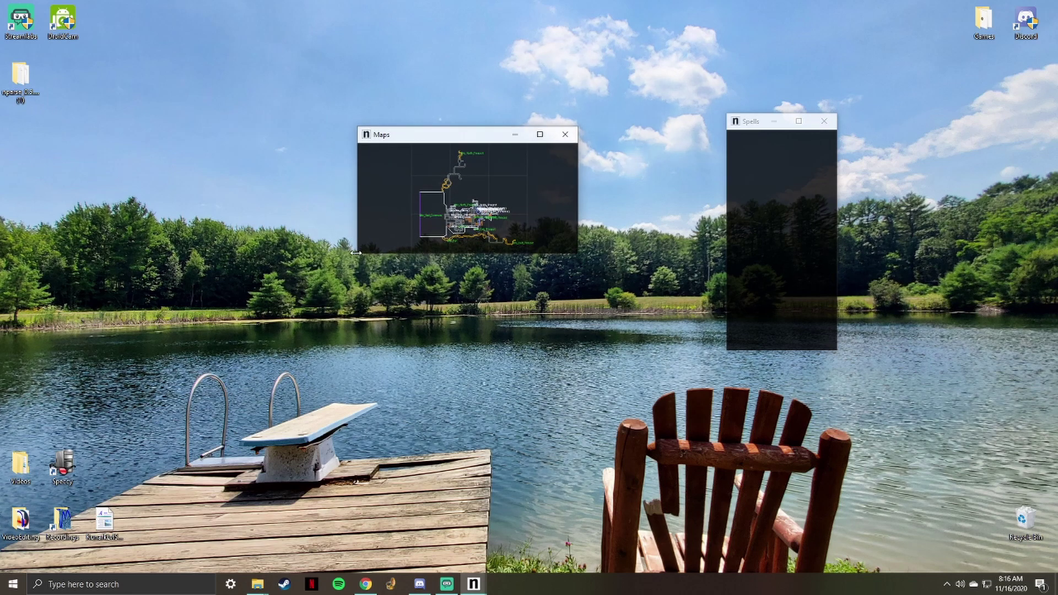
drag(356, 250, 174, 427)
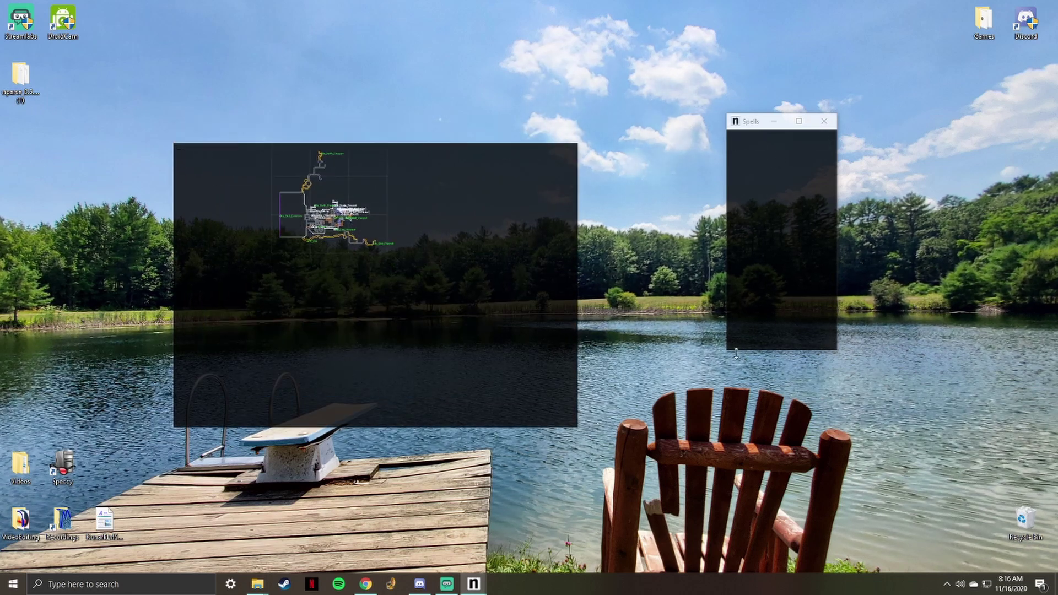
drag(736, 351, 736, 518)
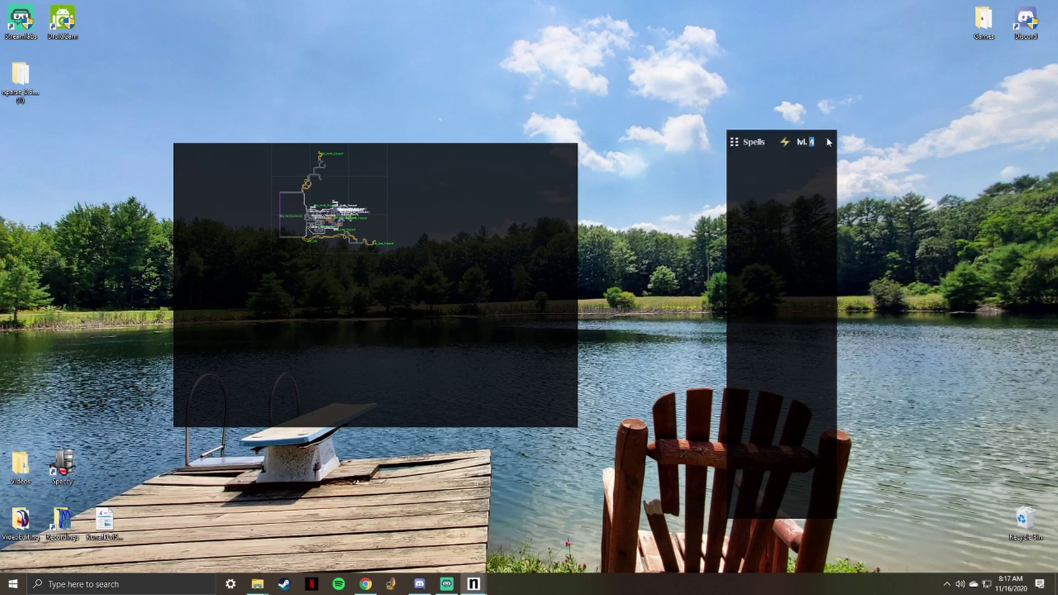
Raise the Spells overlay level to lvl. 52
scroll(827, 143, up, 15)
scroll(827, 142, up, 19)
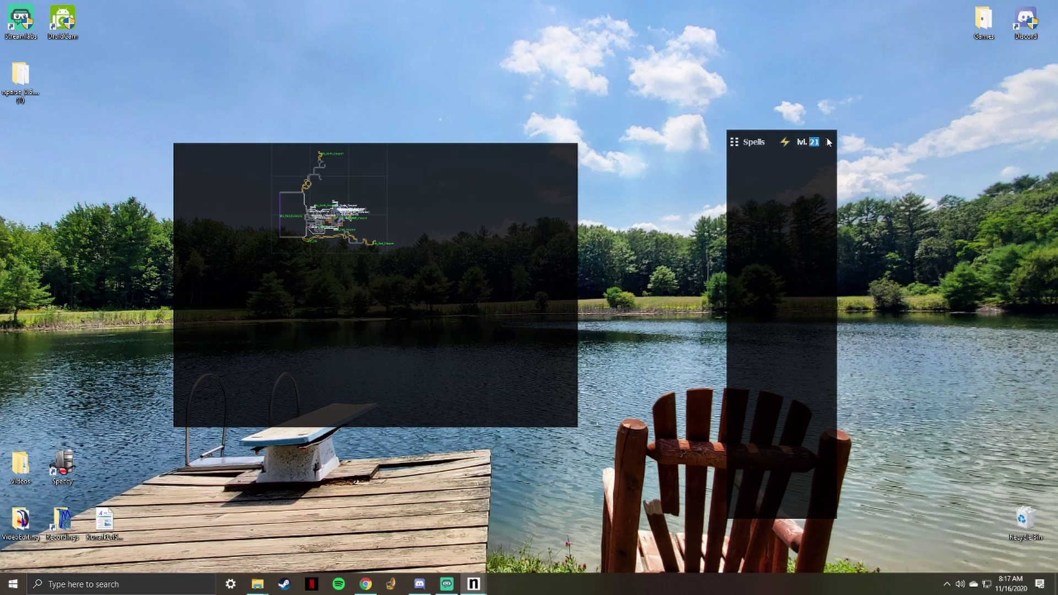
scroll(828, 142, up, 17)
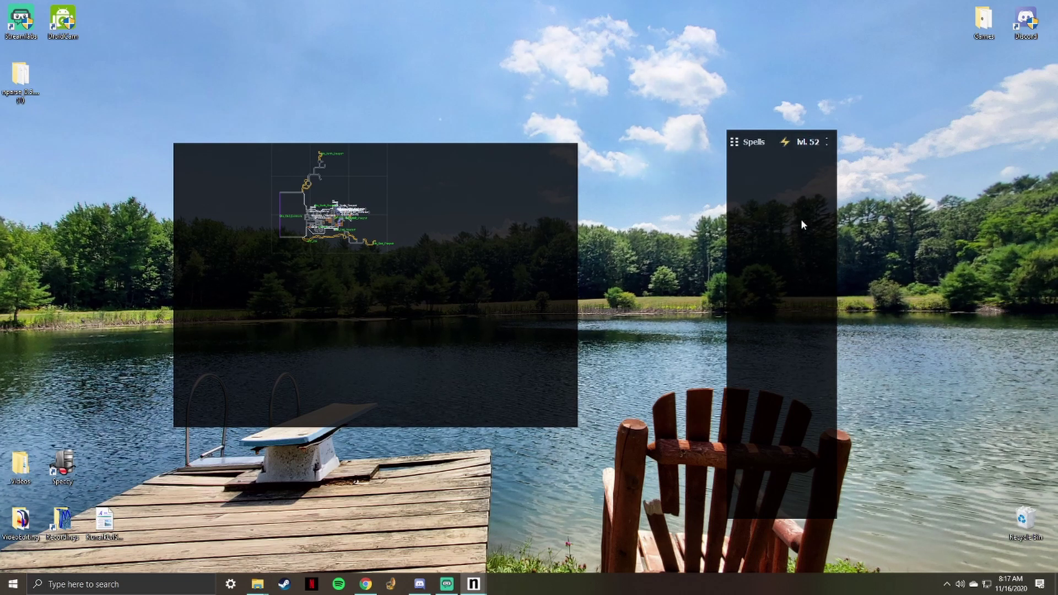
Zoom the Maps overlay and centre the zone map within it
mouse_move(401, 214)
scroll(342, 239, up, 2)
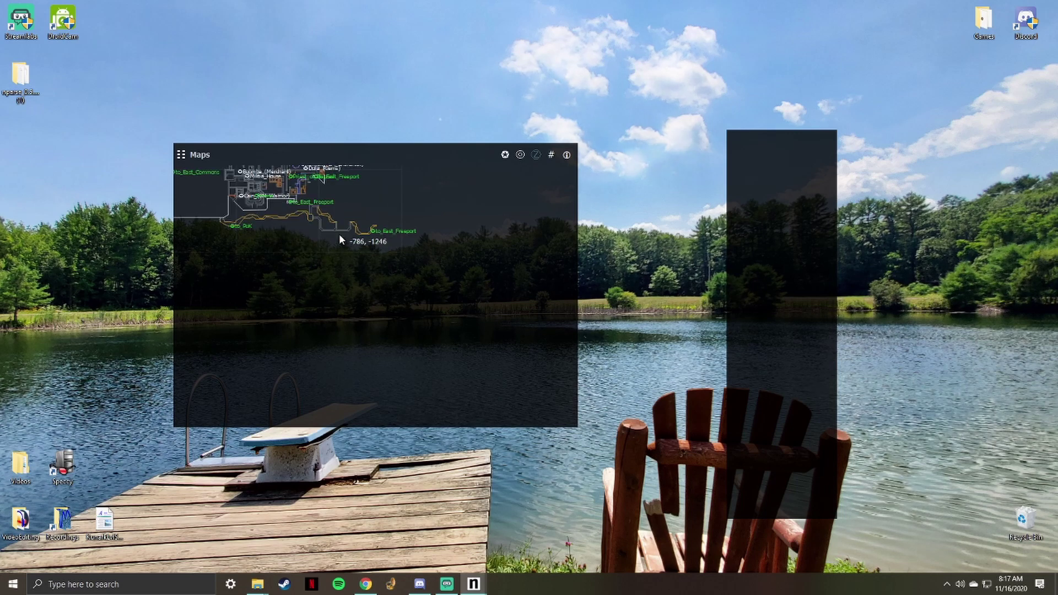
drag(322, 227, 422, 364)
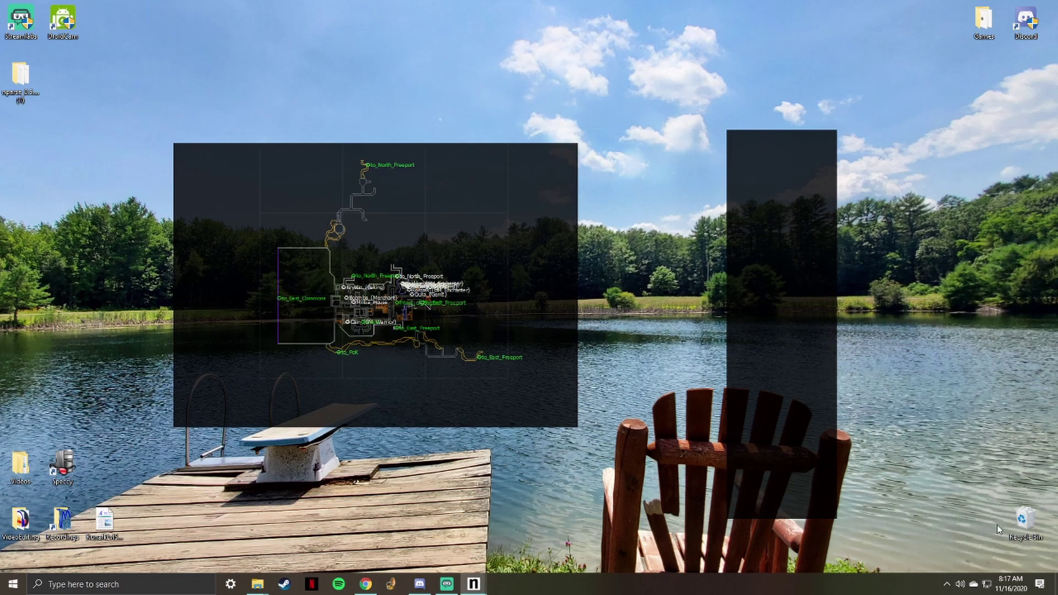
Bring up nParse's Select EQ Logs Directory folder picker from the tray and position it in view
click(947, 585)
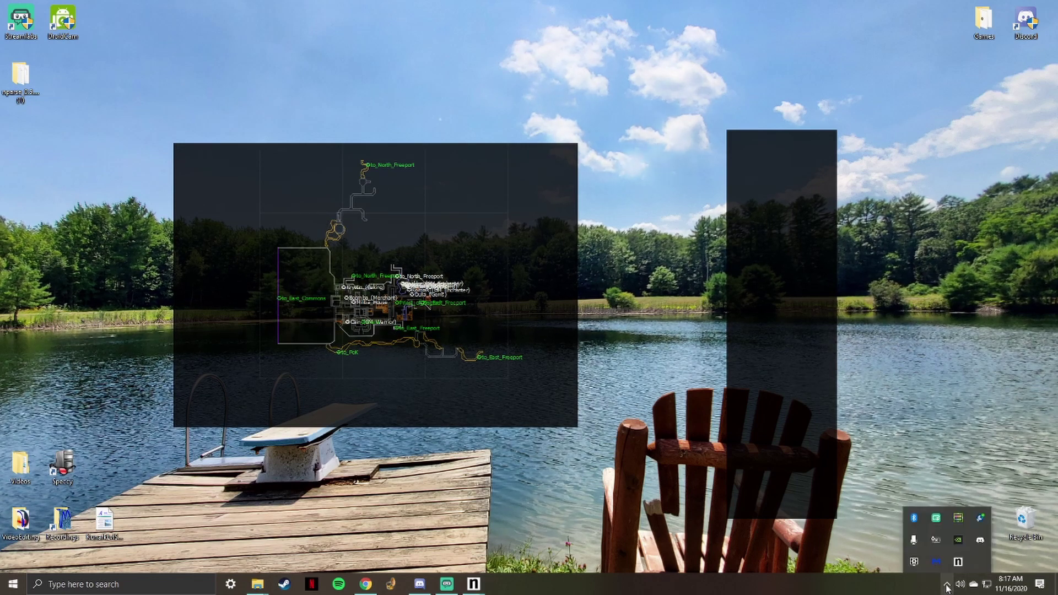
right_click(958, 562)
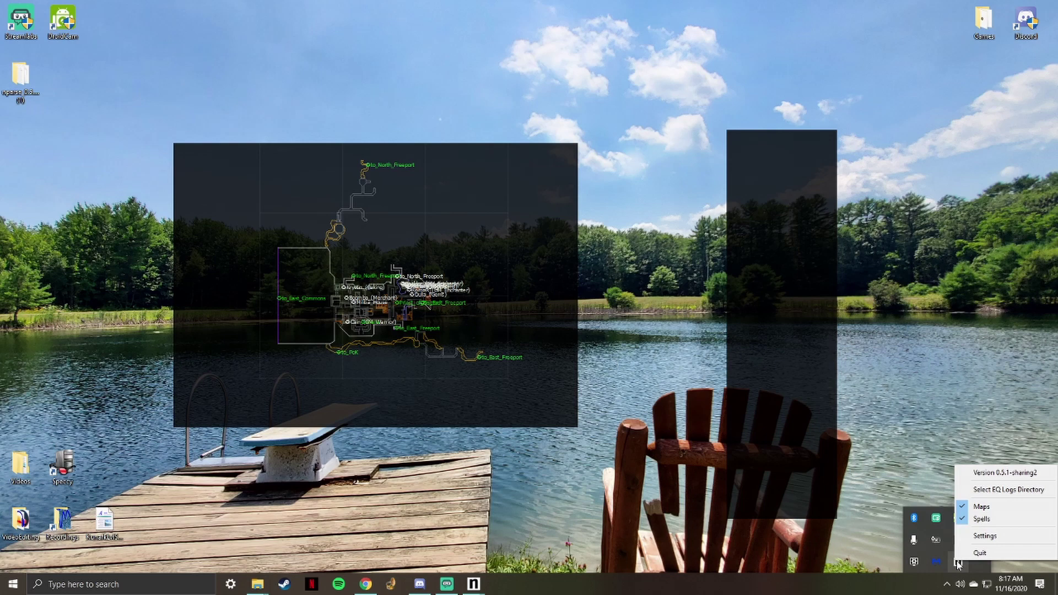
click(992, 490)
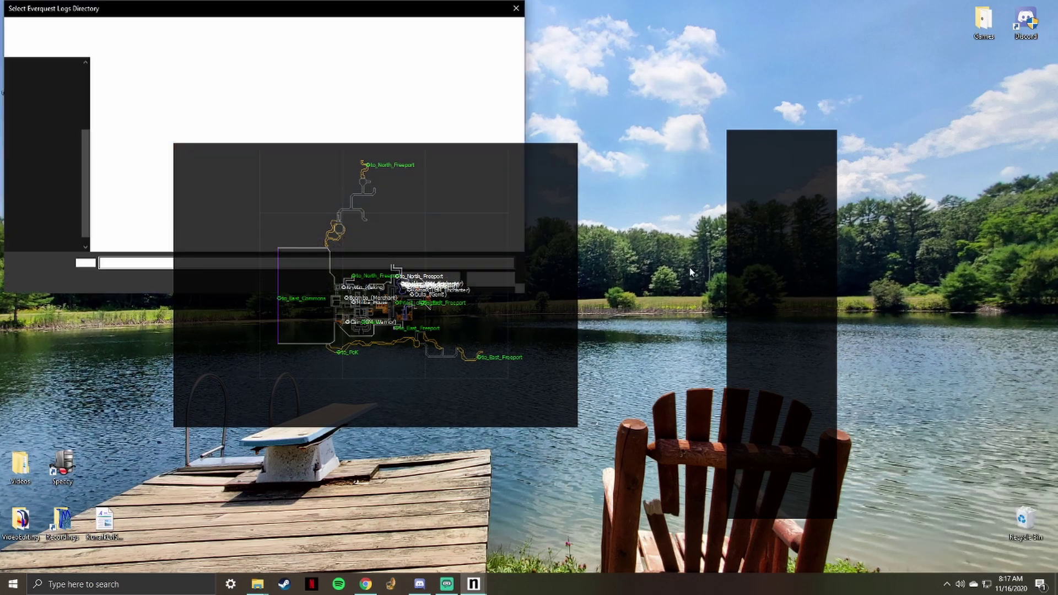
drag(355, 5, 537, 9)
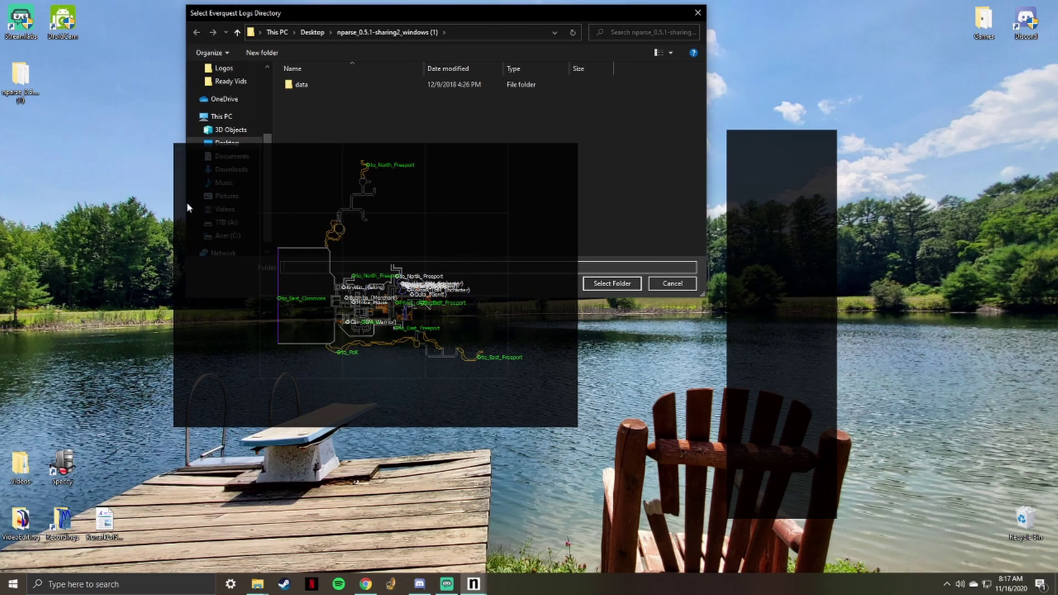
drag(452, 15, 876, 40)
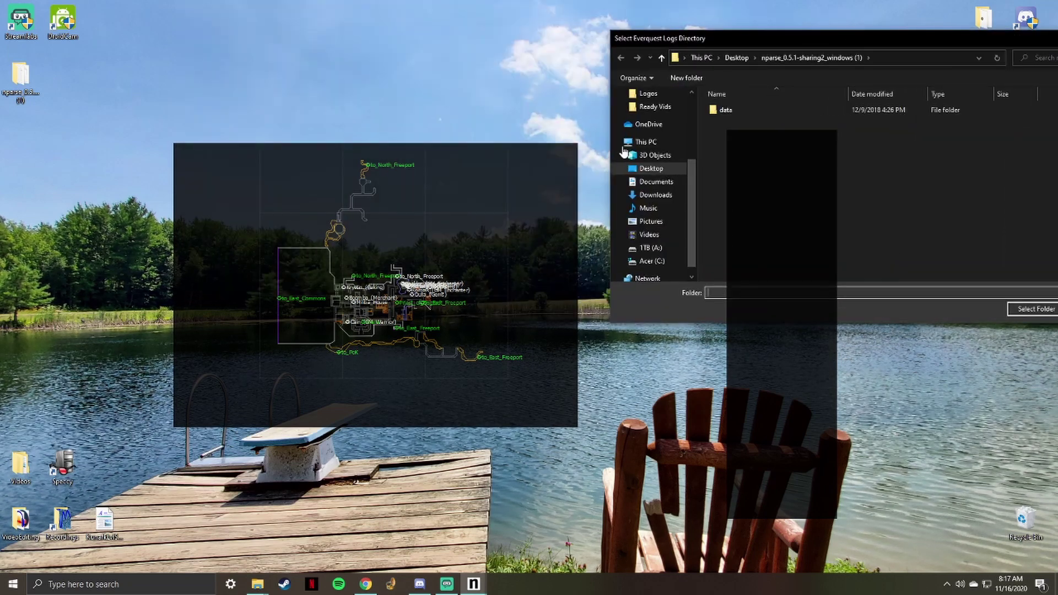
click(291, 147)
drag(743, 41, 698, 43)
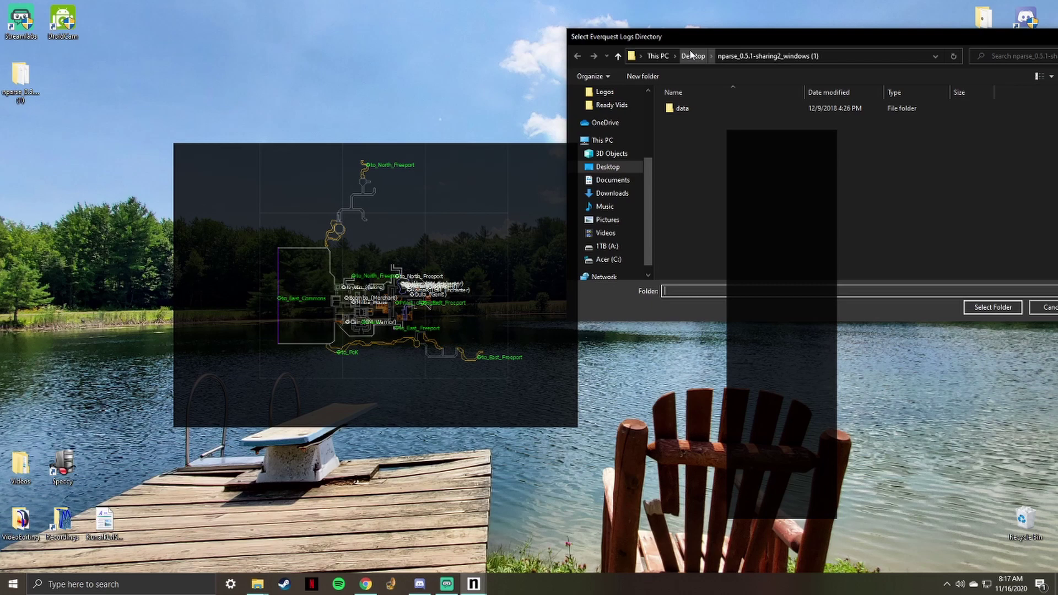
Browse to C:\Program Files (x86)\Sony\EverQuest\Logs and select it as the logs directory
click(608, 259)
double_click(691, 143)
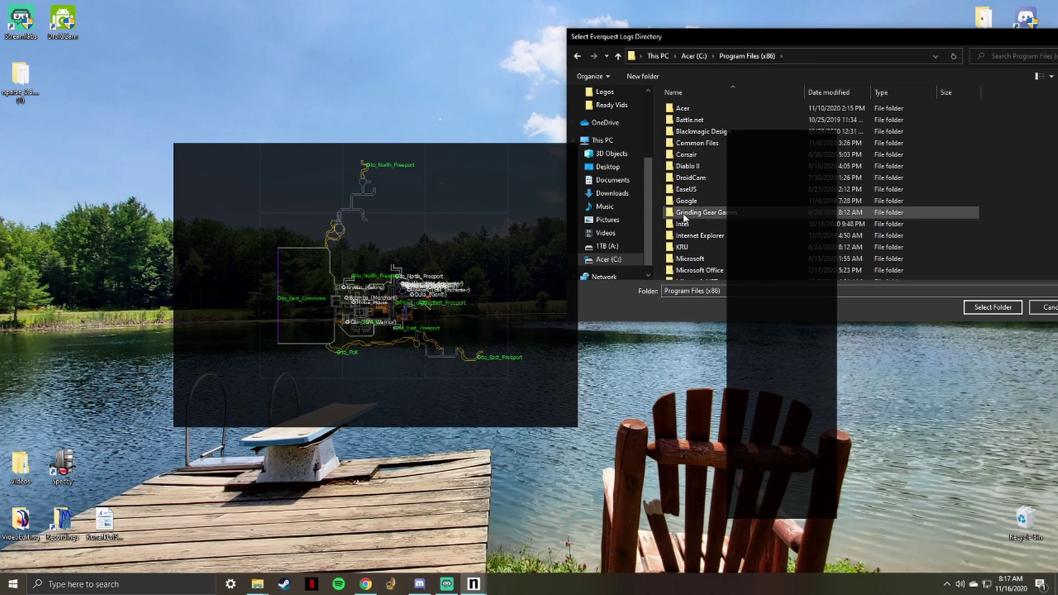
scroll(691, 240, down, 5)
double_click(686, 258)
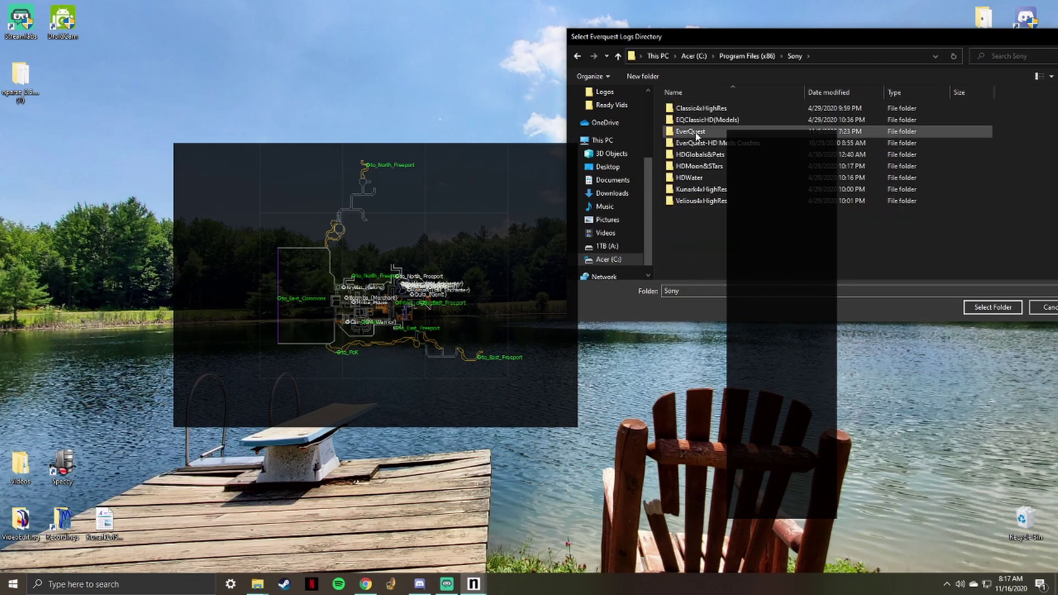
double_click(690, 131)
click(683, 191)
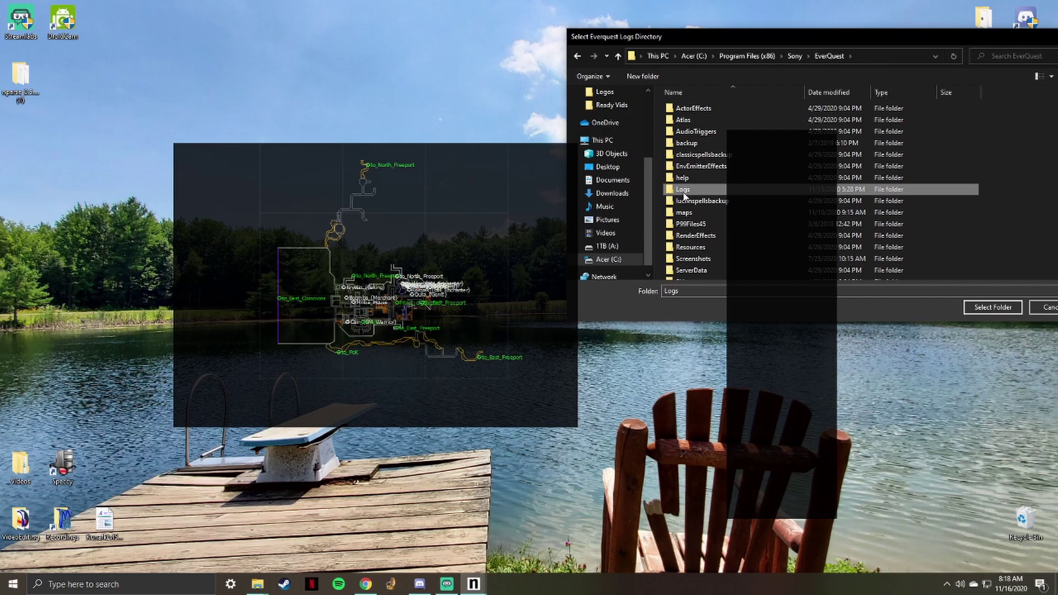
click(993, 307)
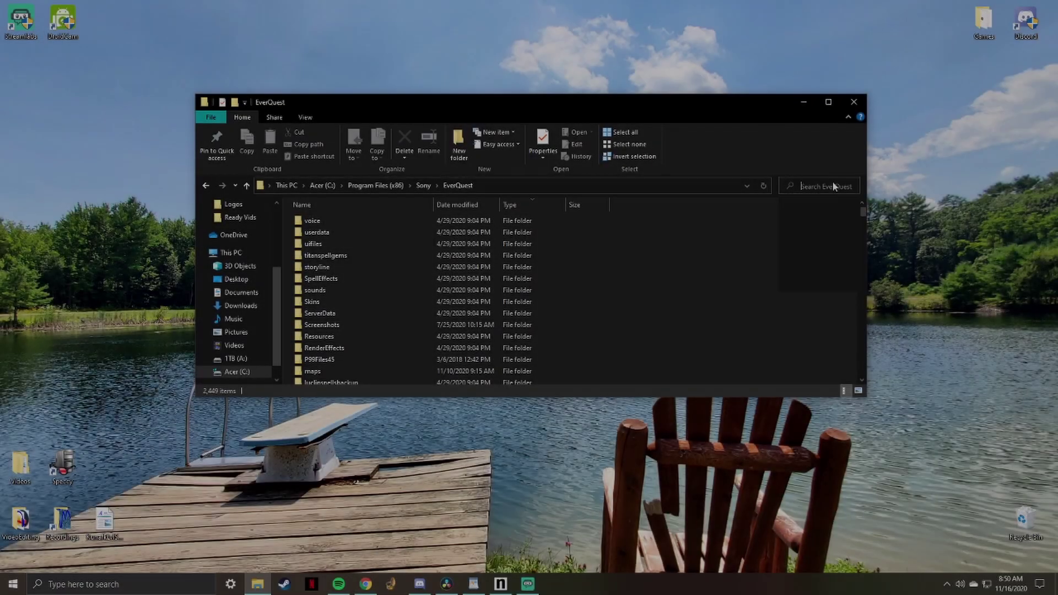
Search the EverQuest folder for eqclient and open the eqclient file in Notepad
text(eqclie)
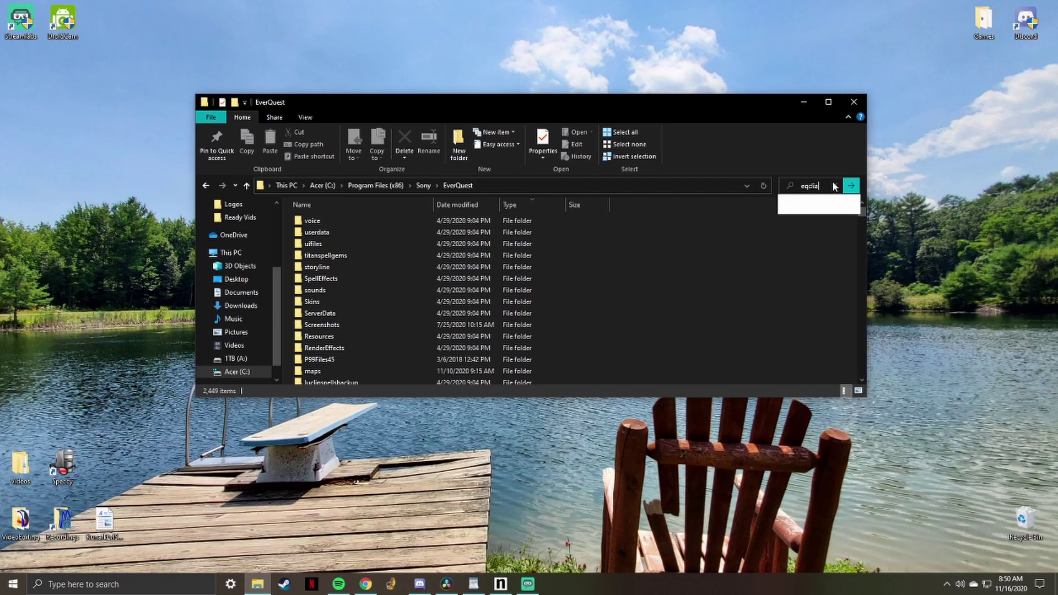
click(834, 187)
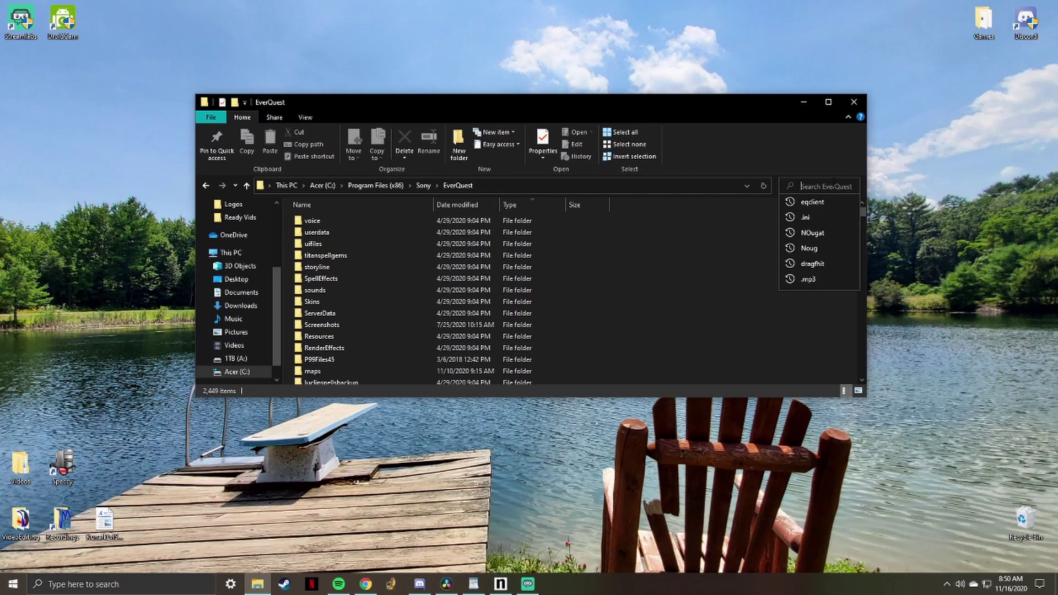
text(eqclient)
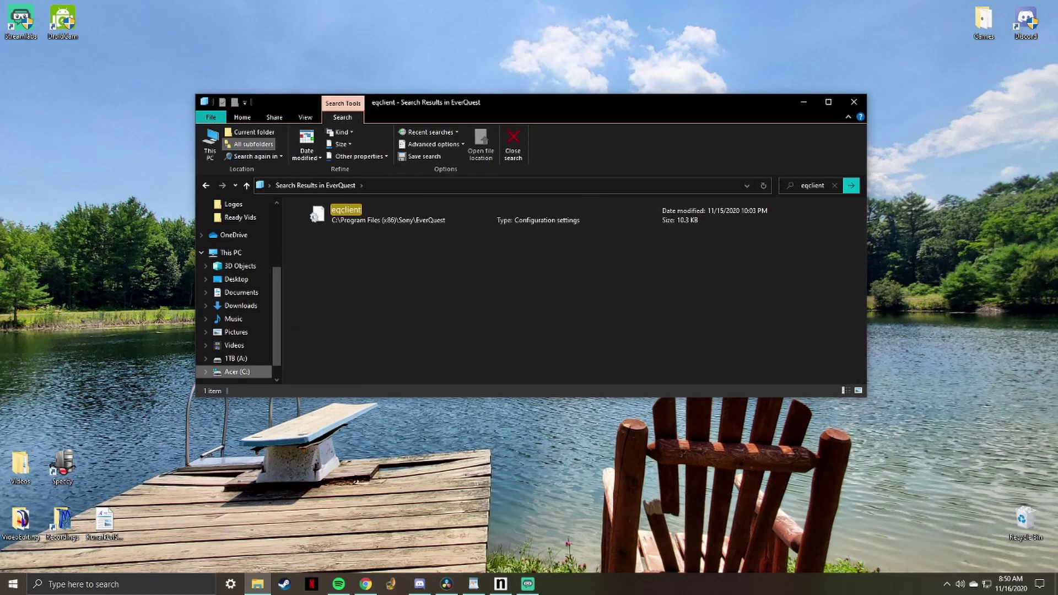
click(383, 219)
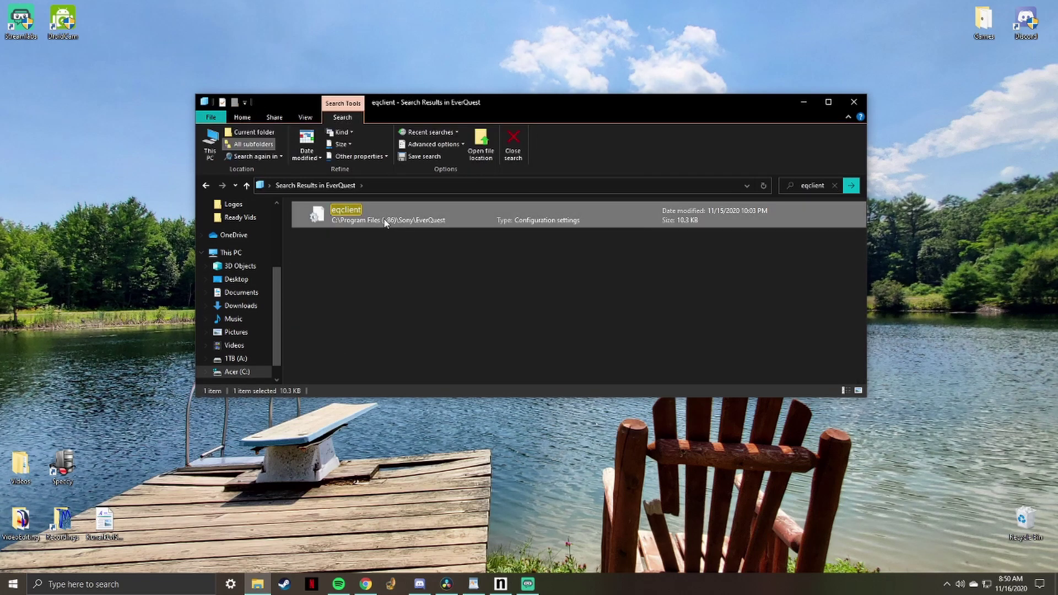
double_click(385, 222)
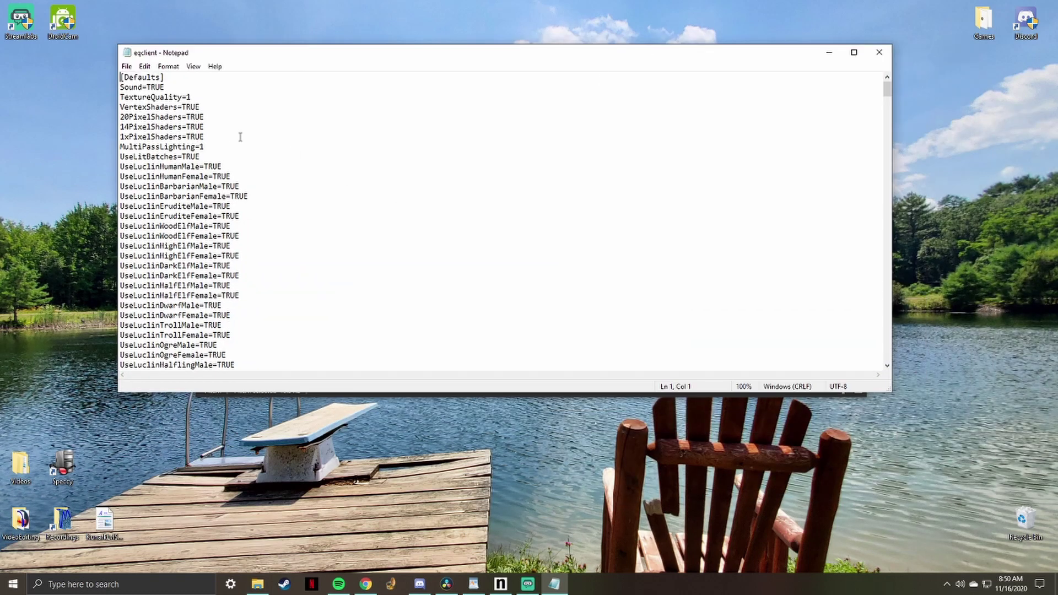
Find the Log entry in eqclient.ini and make it read Log=TRUE
scroll(217, 133, down, 8)
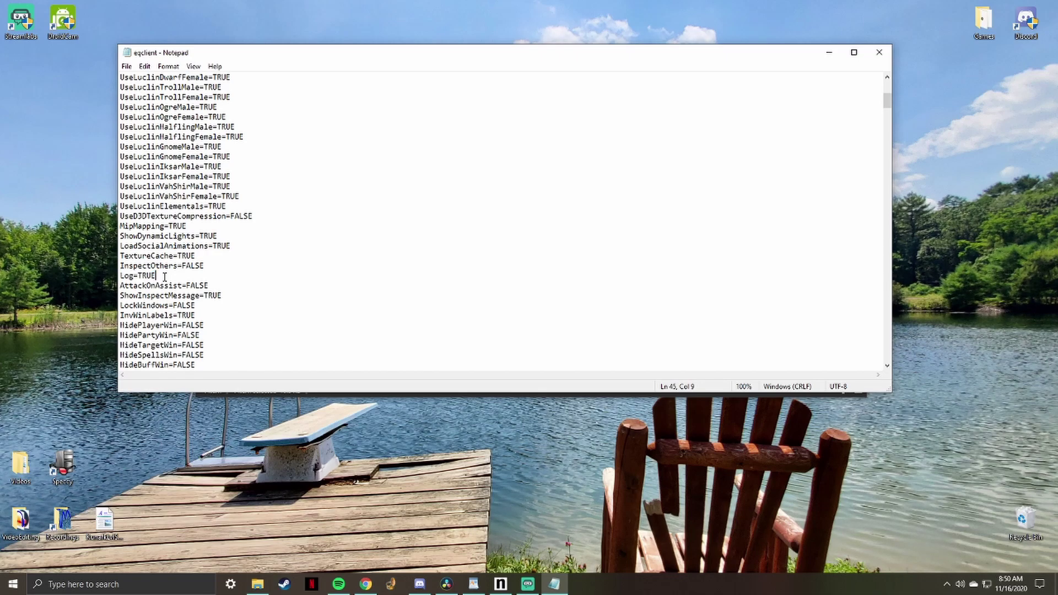
key(shift+Home)
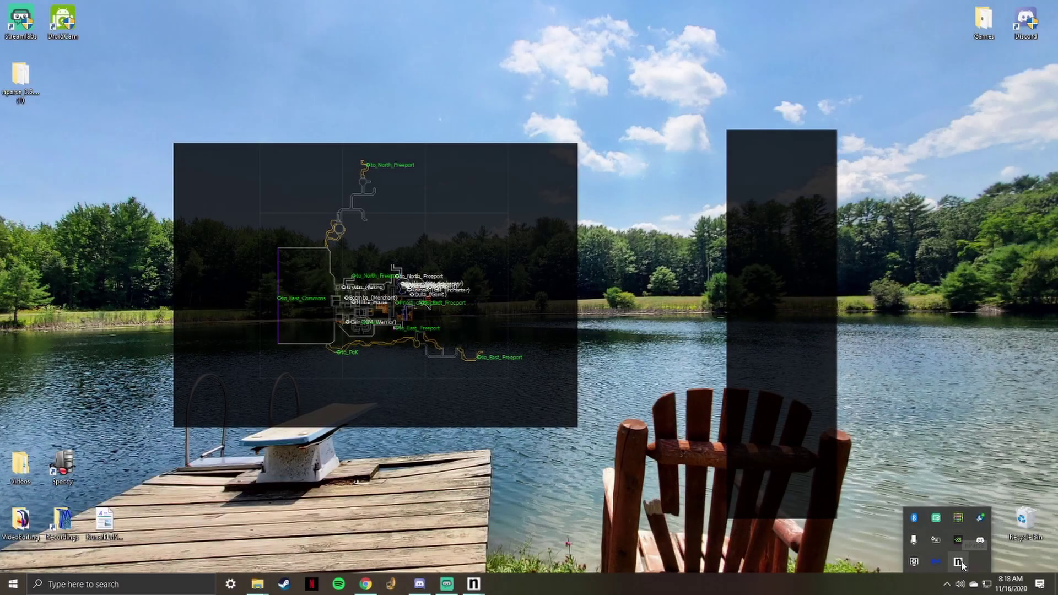
Turn off Maps and Spells from the nParse tray menu, then re-enable only Maps
right_click(958, 562)
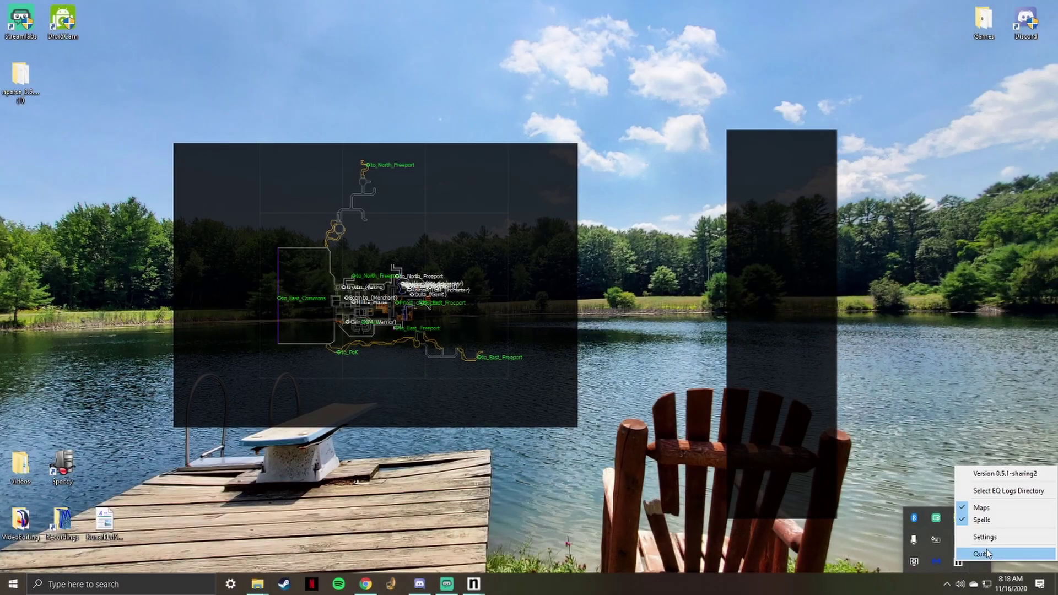
click(981, 507)
right_click(958, 562)
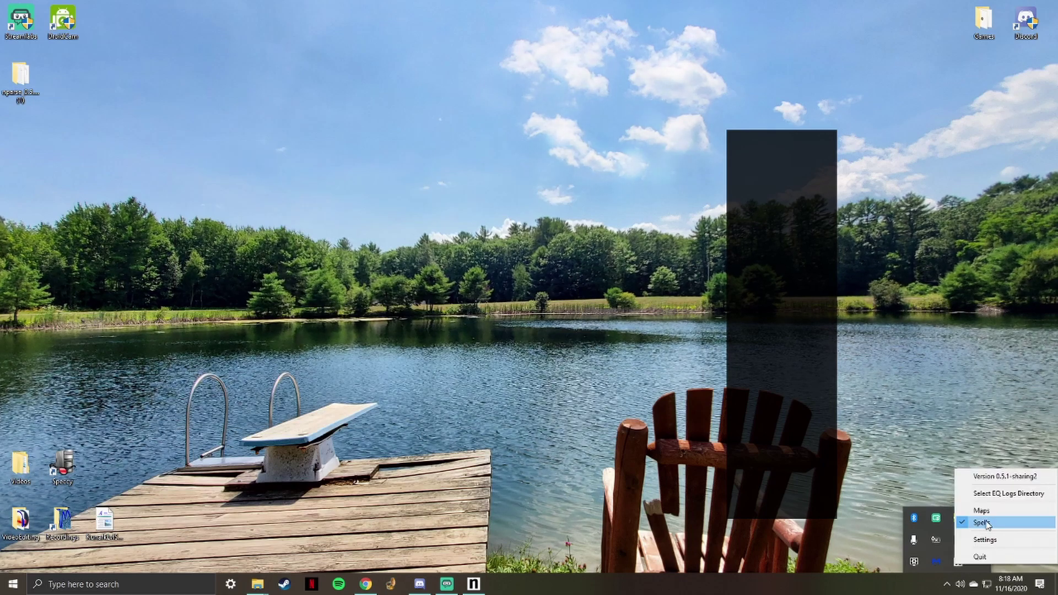
click(986, 522)
right_click(959, 561)
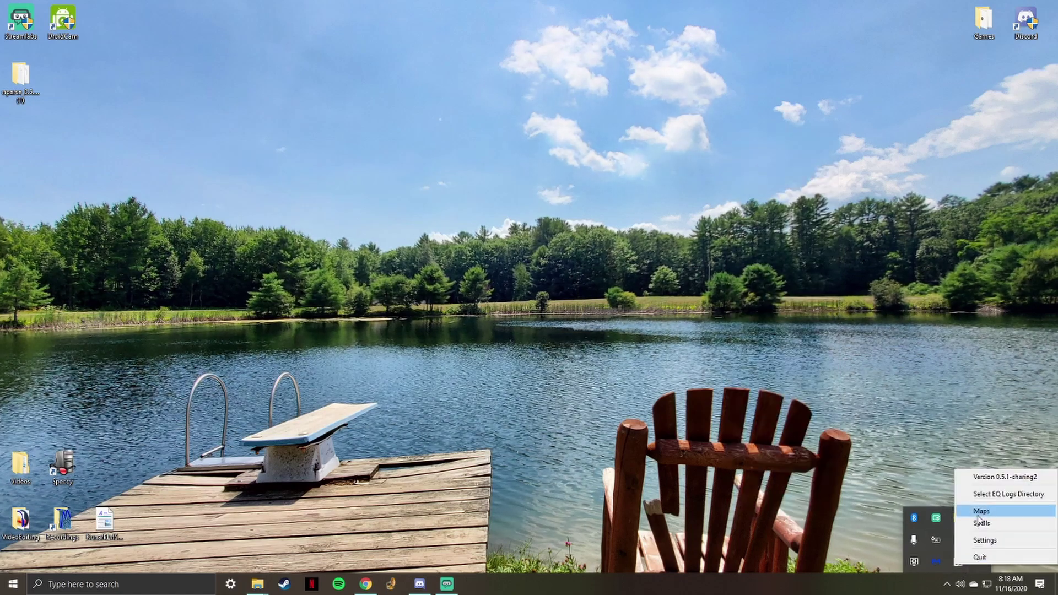
click(982, 511)
Use Load Map on the map overlay to pick and load Chardok from the map list
right_click(205, 202)
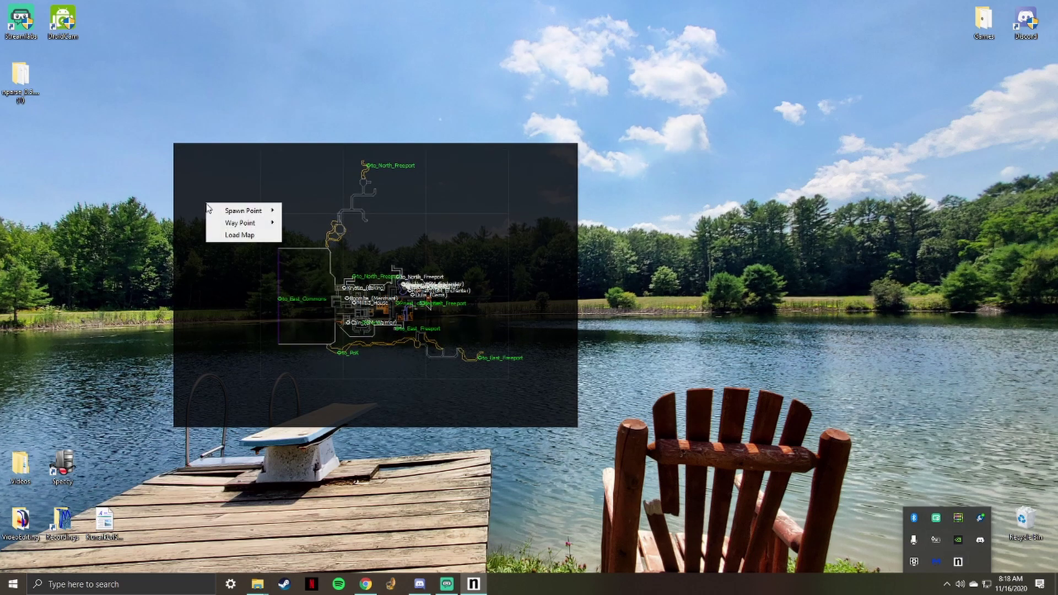
click(238, 239)
click(419, 282)
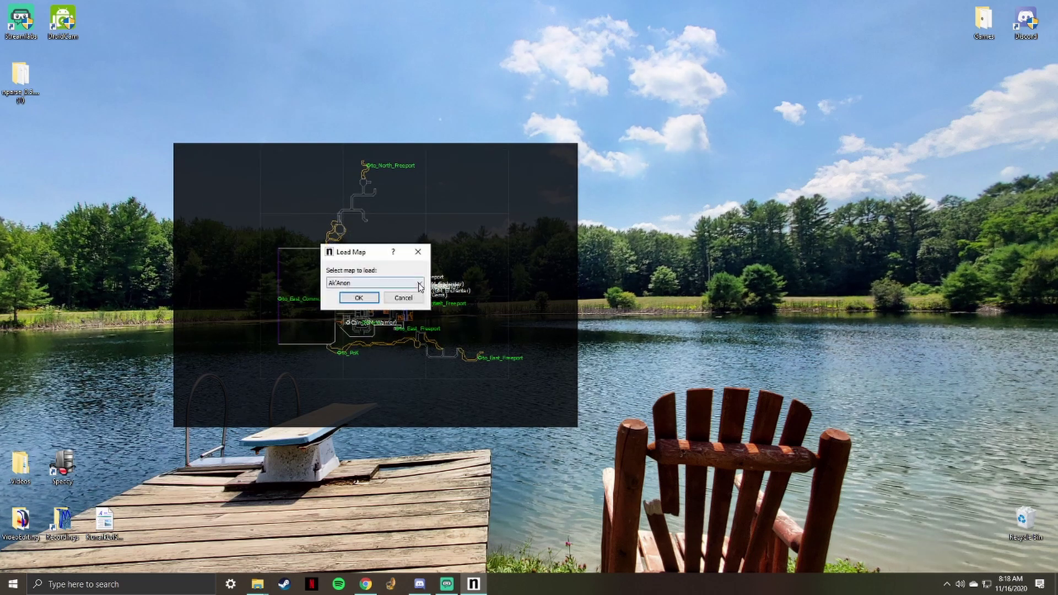
drag(419, 293, 419, 320)
click(413, 252)
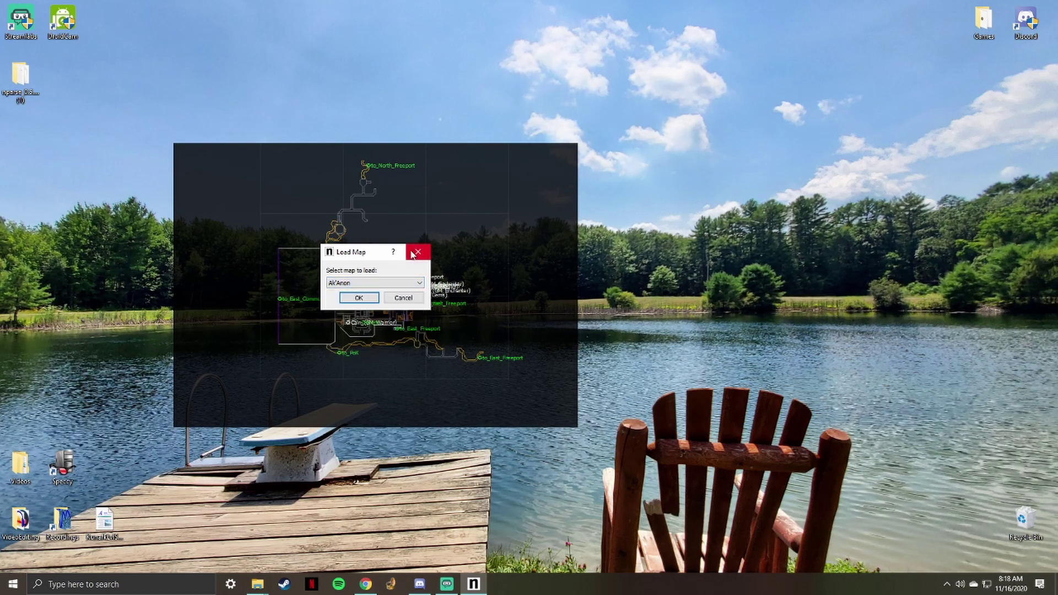
click(386, 283)
click(363, 345)
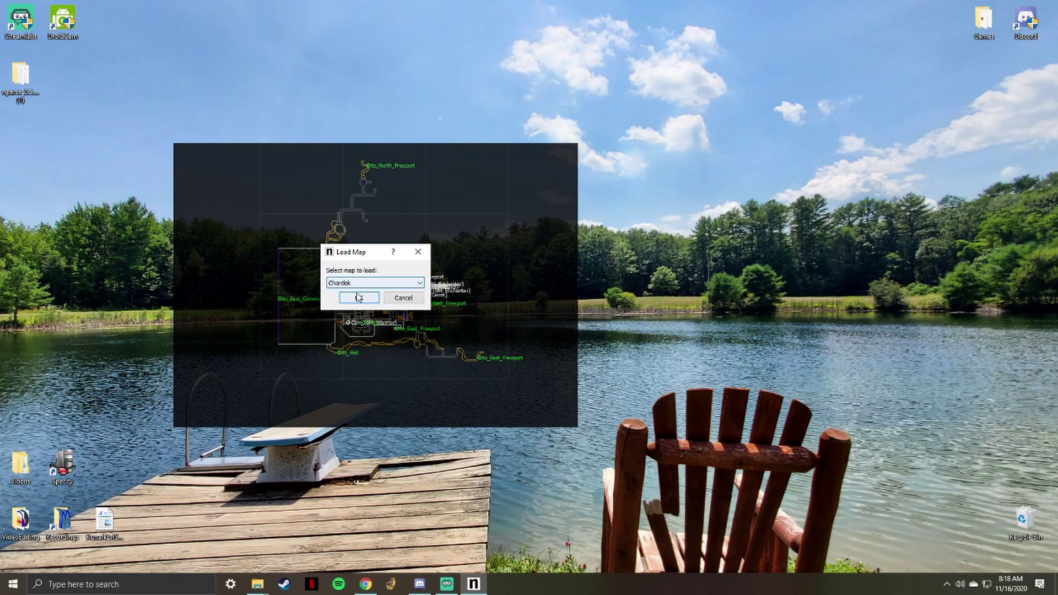
click(359, 297)
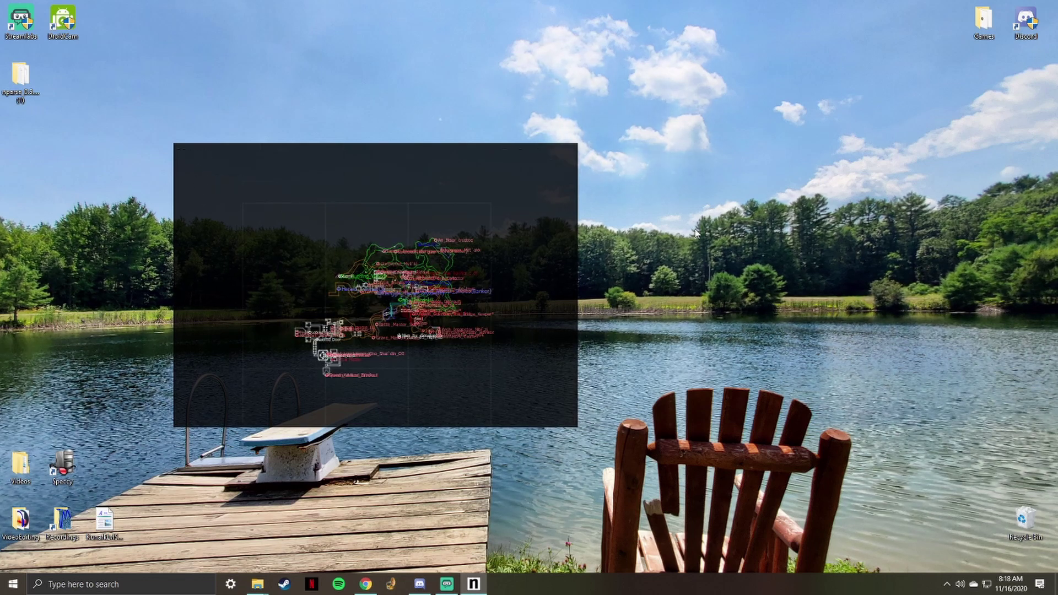
Zoom in on the Chardok map and create a waypoint at the cursor in its upper-left area
mouse_move(516, 160)
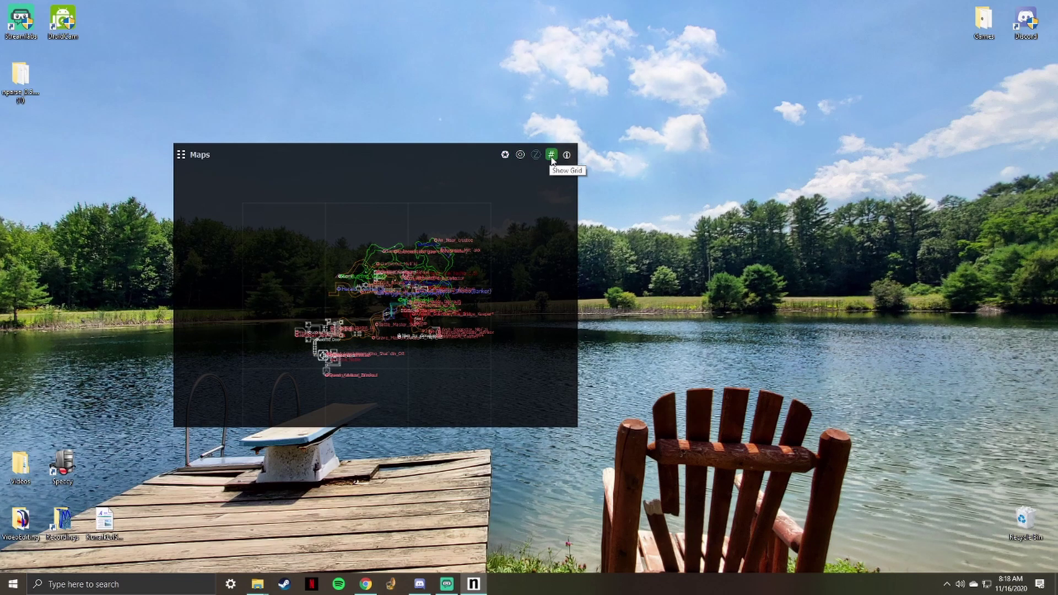
scroll(344, 300, up, 5)
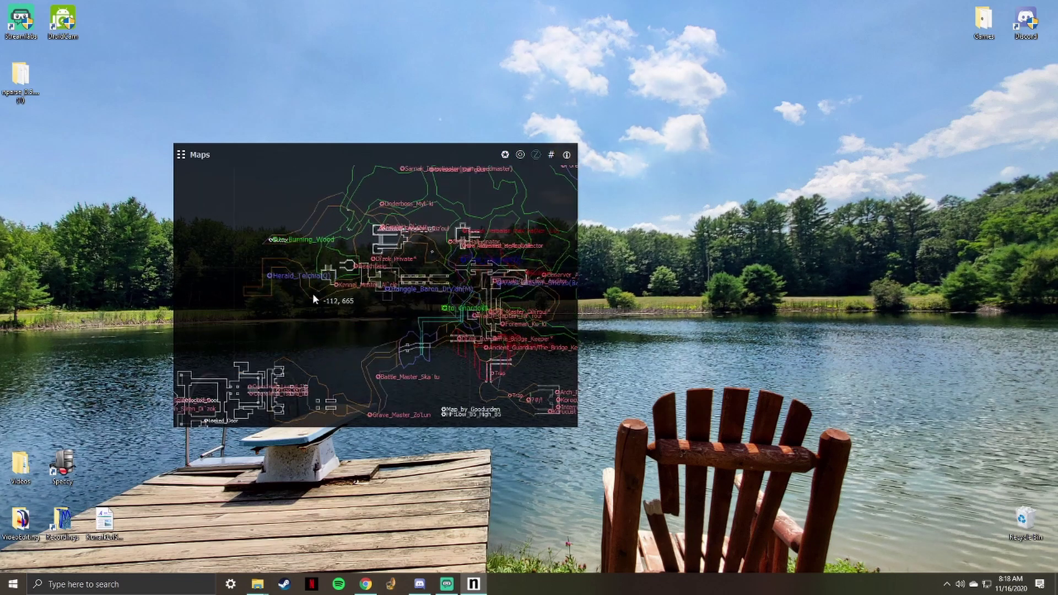
right_click(241, 250)
mouse_move(281, 266)
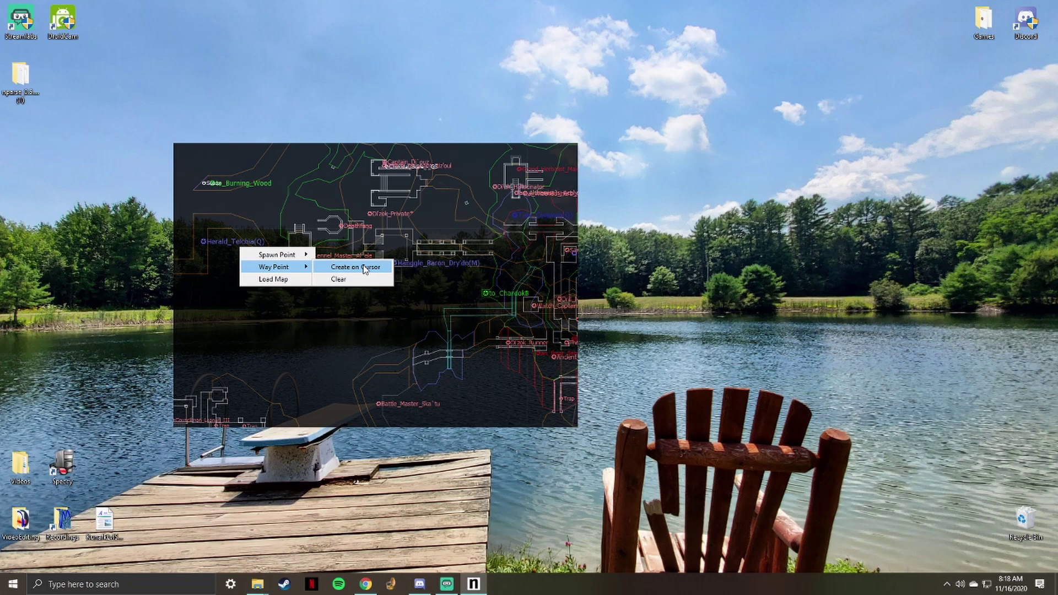
click(363, 267)
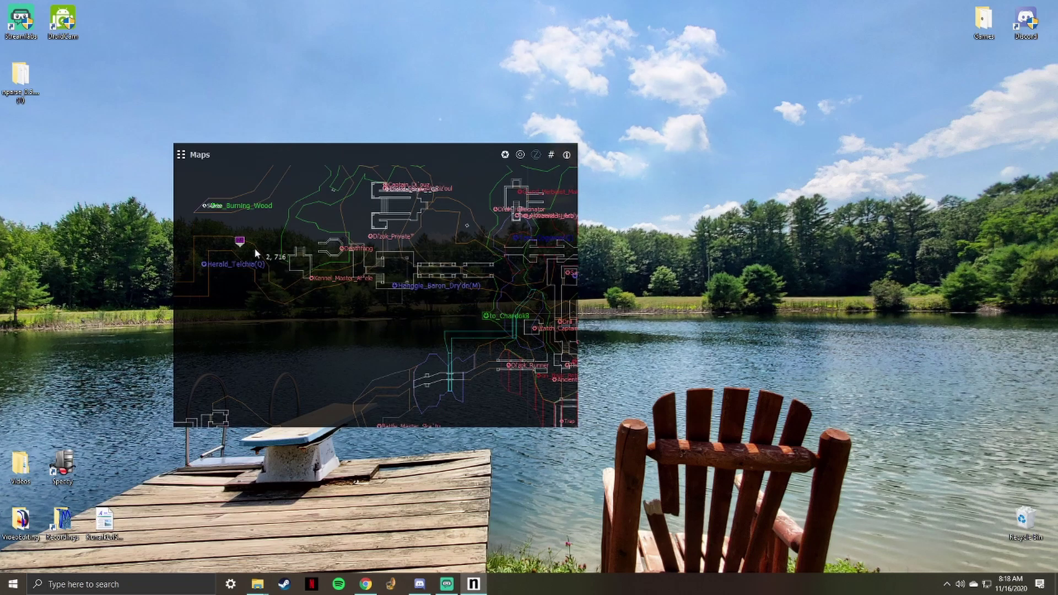
right_click(211, 248)
Create a spawn point beside the waypoint with a 32:00 respawn timer
mouse_move(254, 250)
click(325, 251)
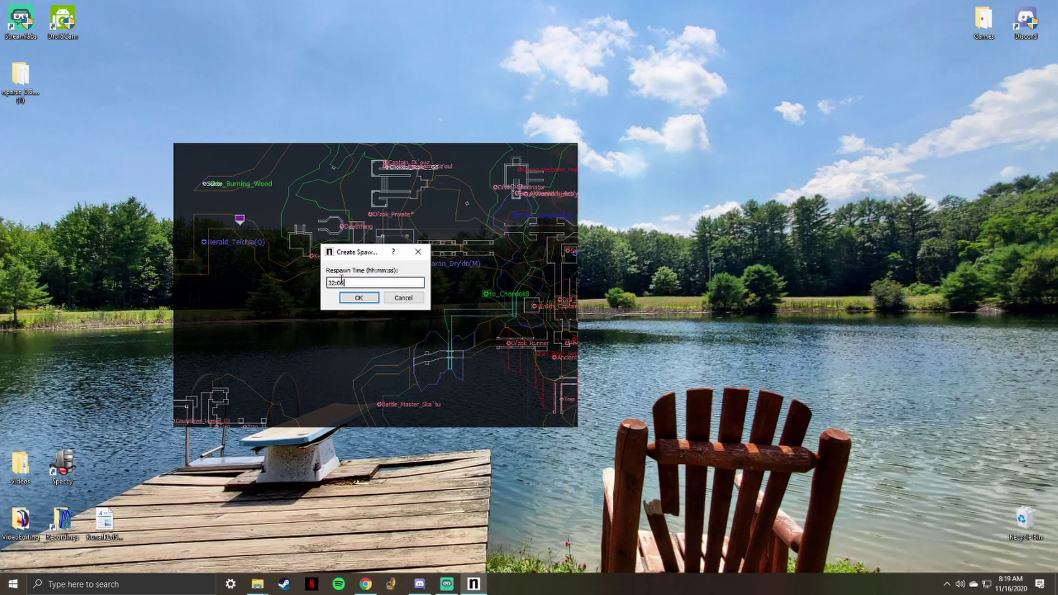
text(32:00)
key(Return)
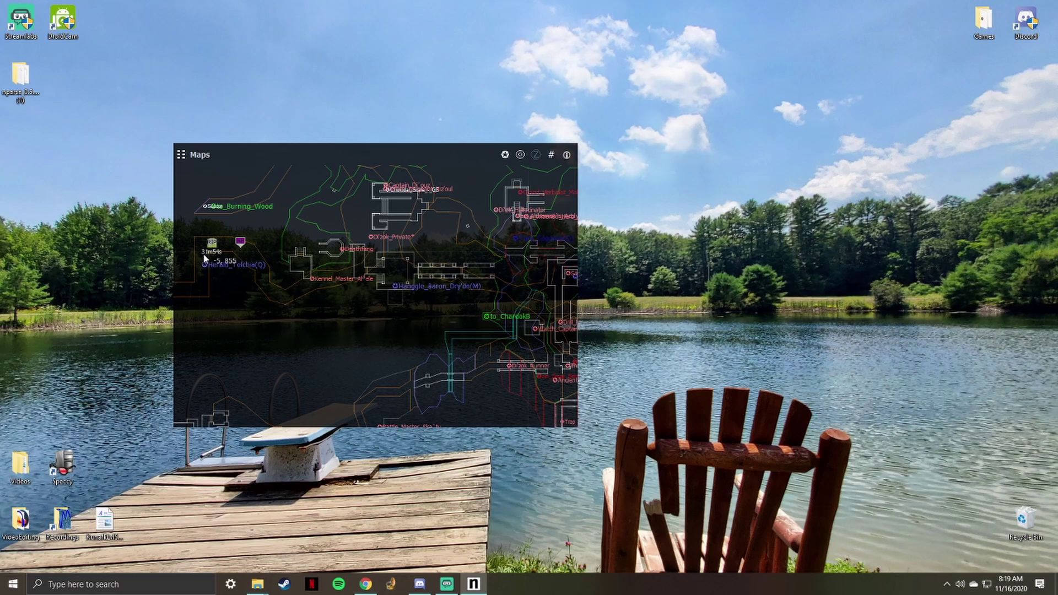
Remove the spawn timer marker and clear the waypoint from the map
right_click(213, 243)
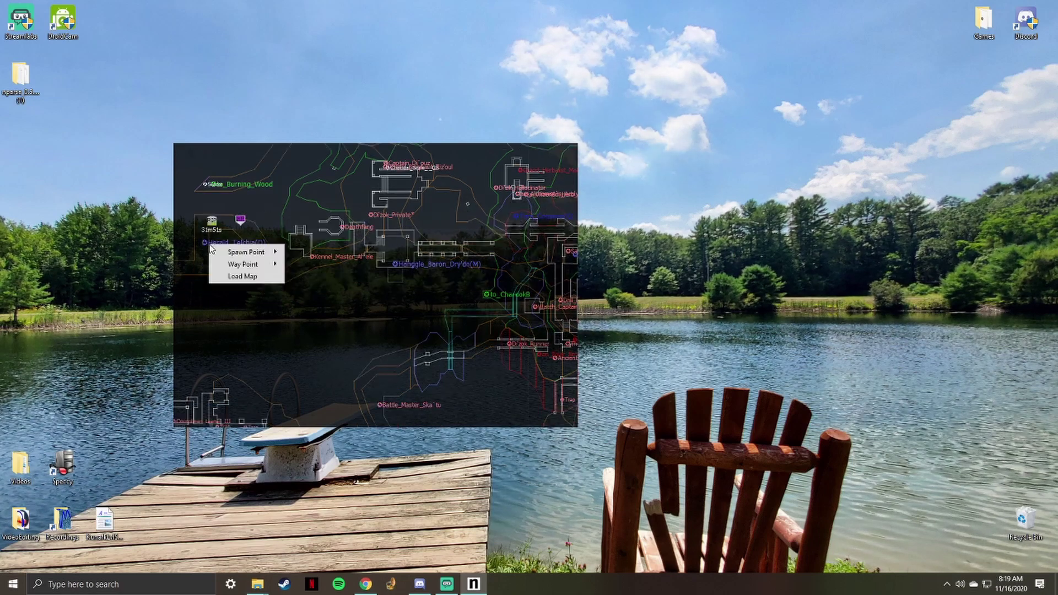
mouse_move(259, 248)
click(324, 266)
right_click(243, 241)
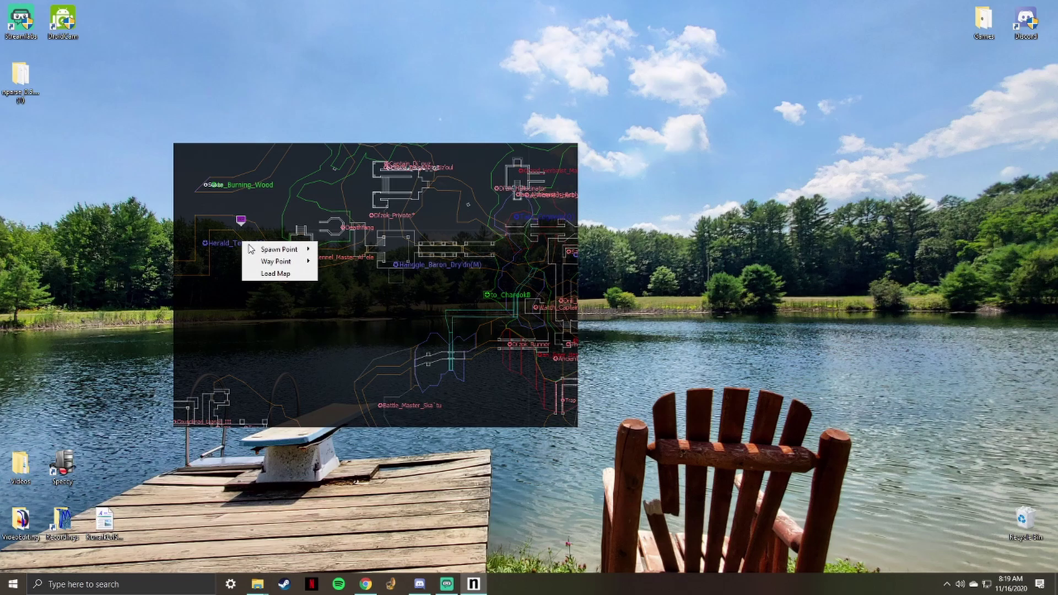
click(355, 274)
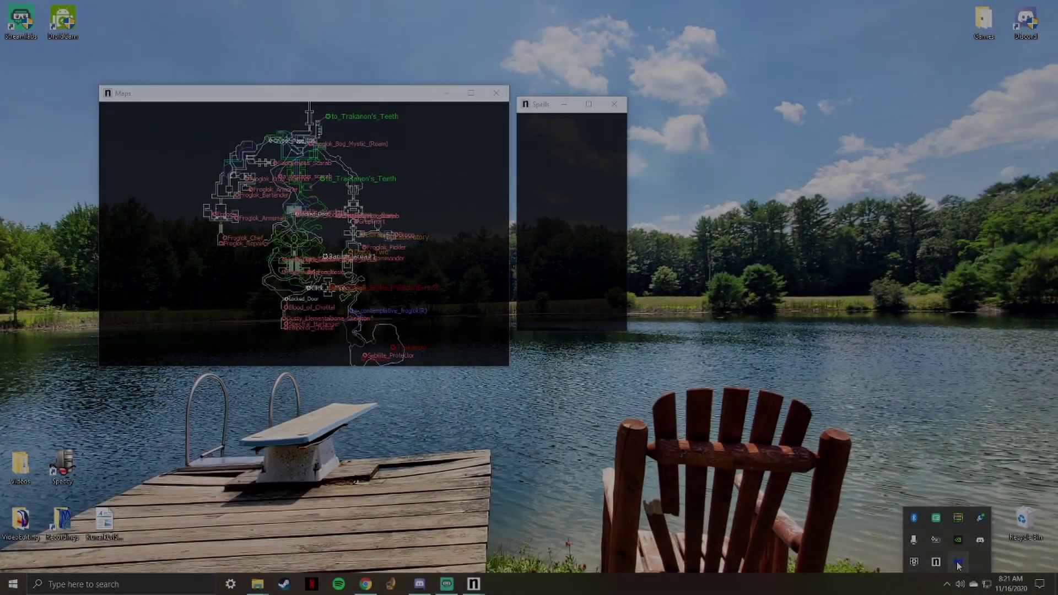
Open nParse Settings from the tray icon and view the Spells, Maps, then Sharing pages
right_click(935, 561)
click(967, 537)
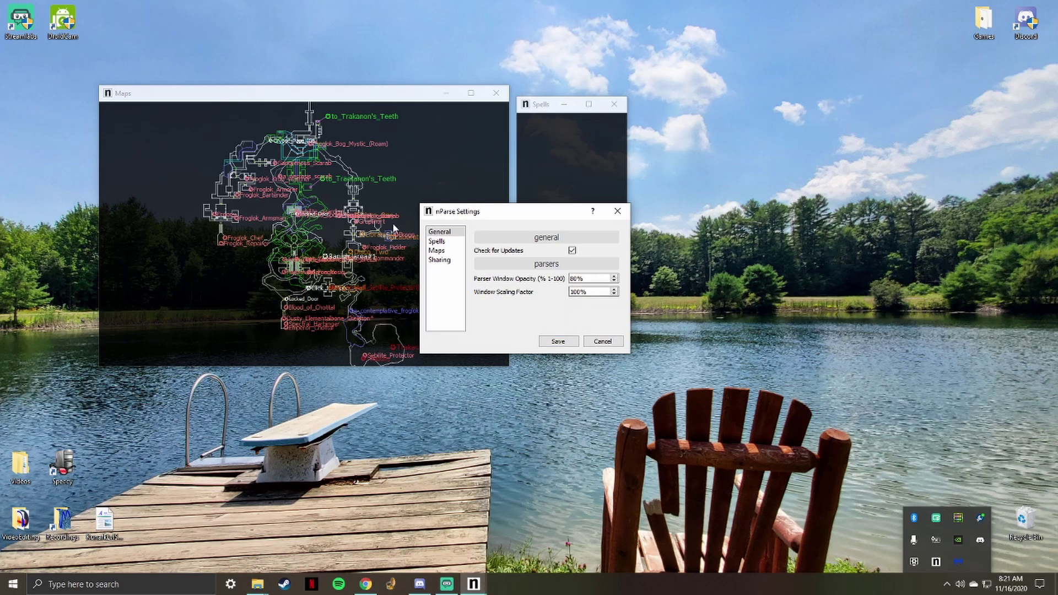
click(437, 241)
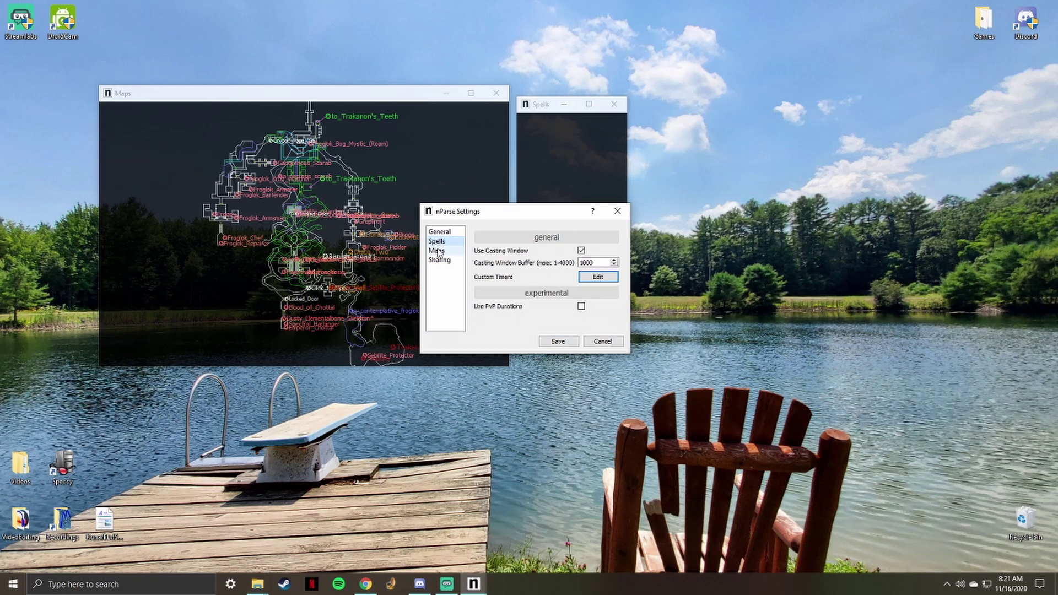
click(438, 252)
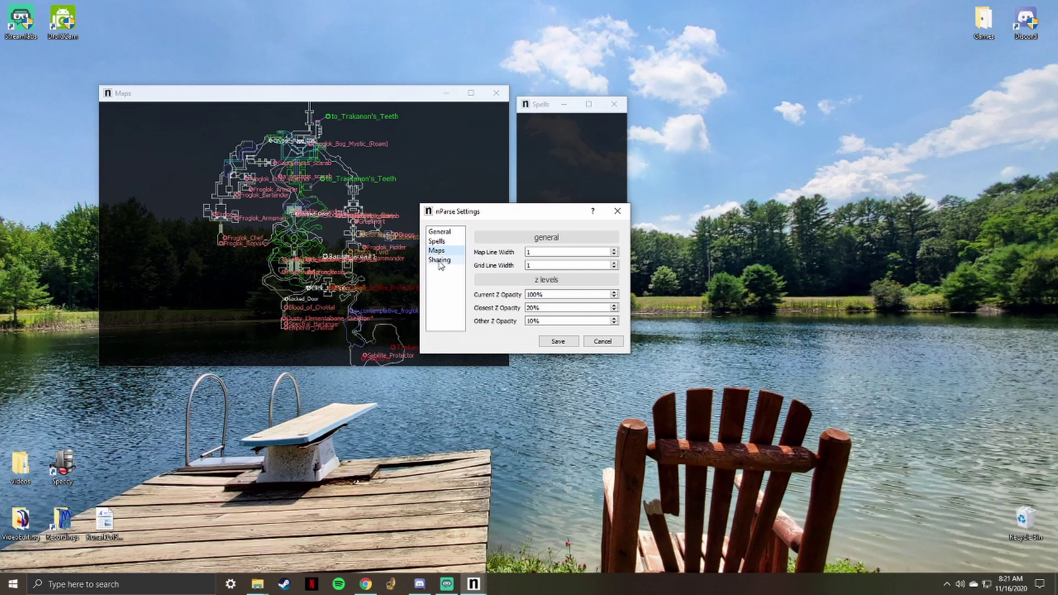
click(440, 261)
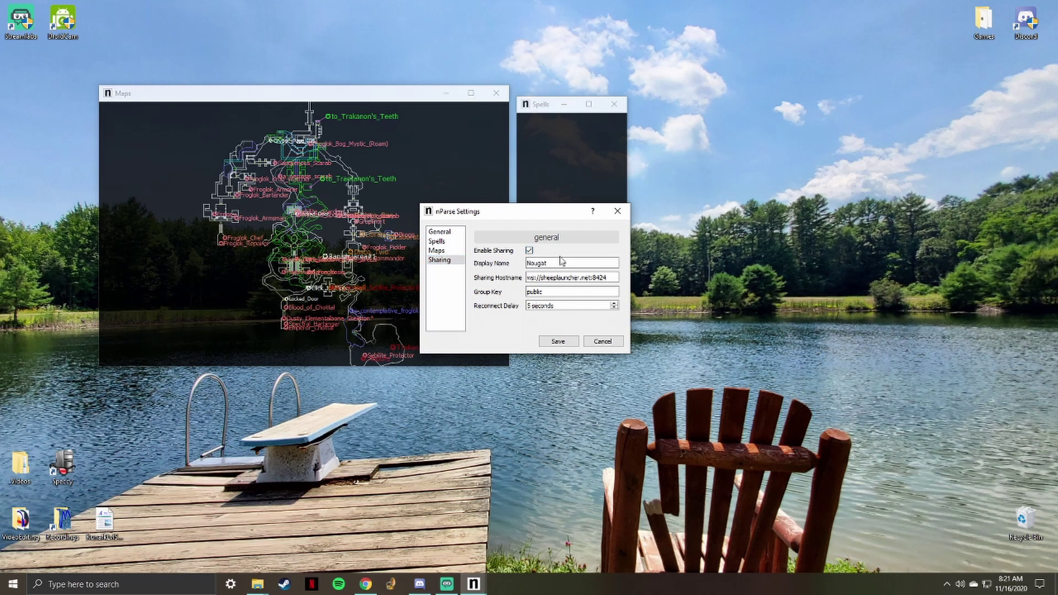
double_click(587, 264)
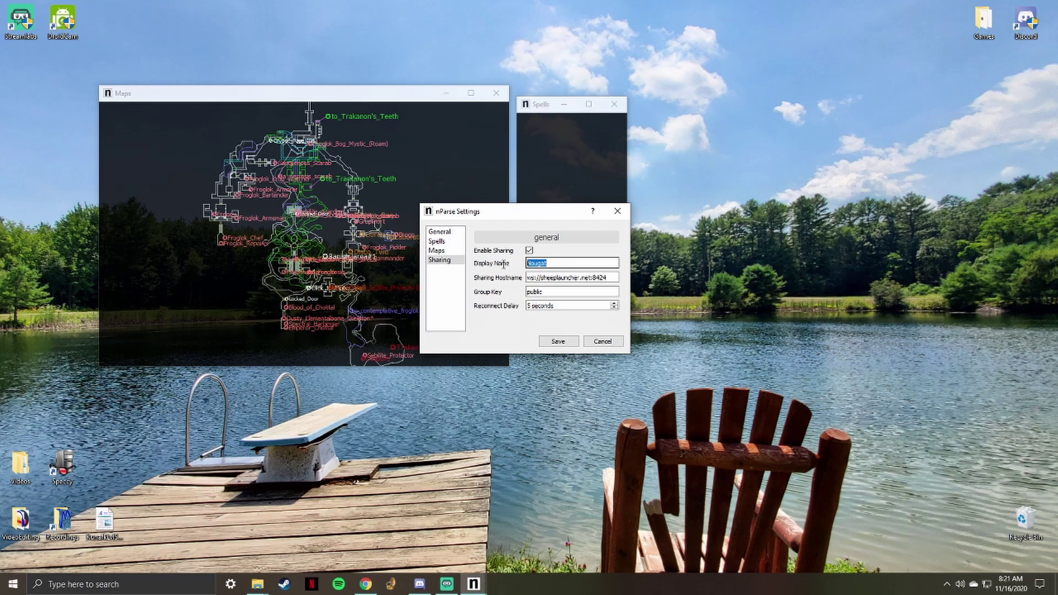
click(587, 264)
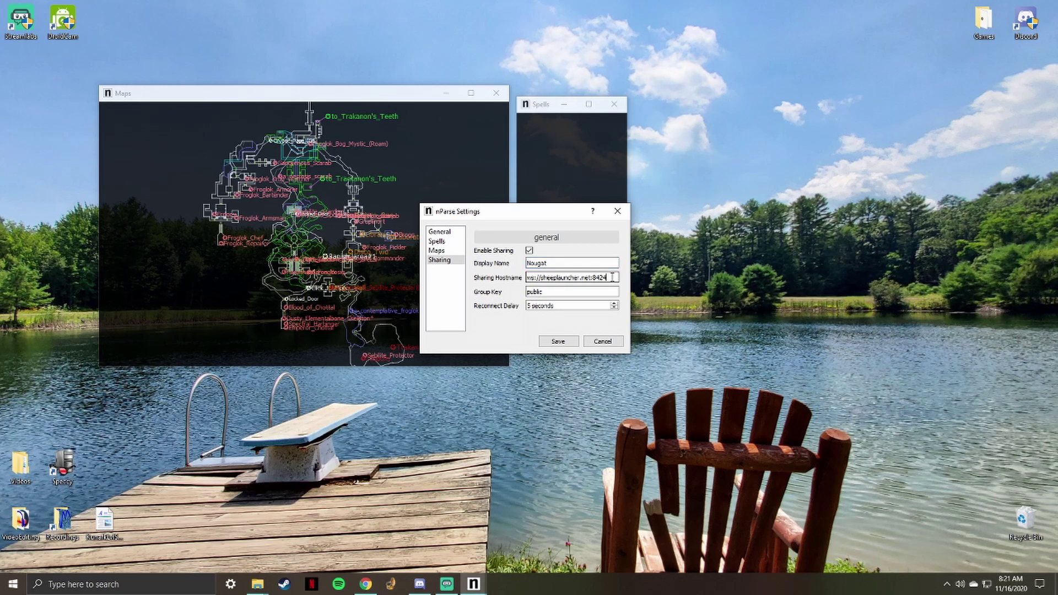
click(611, 278)
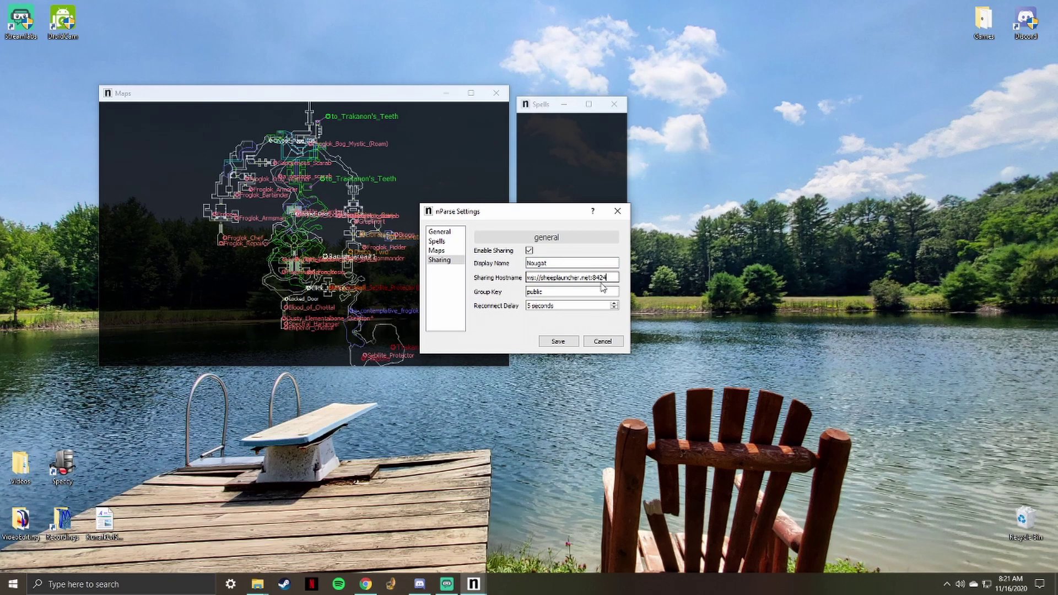
click(559, 293)
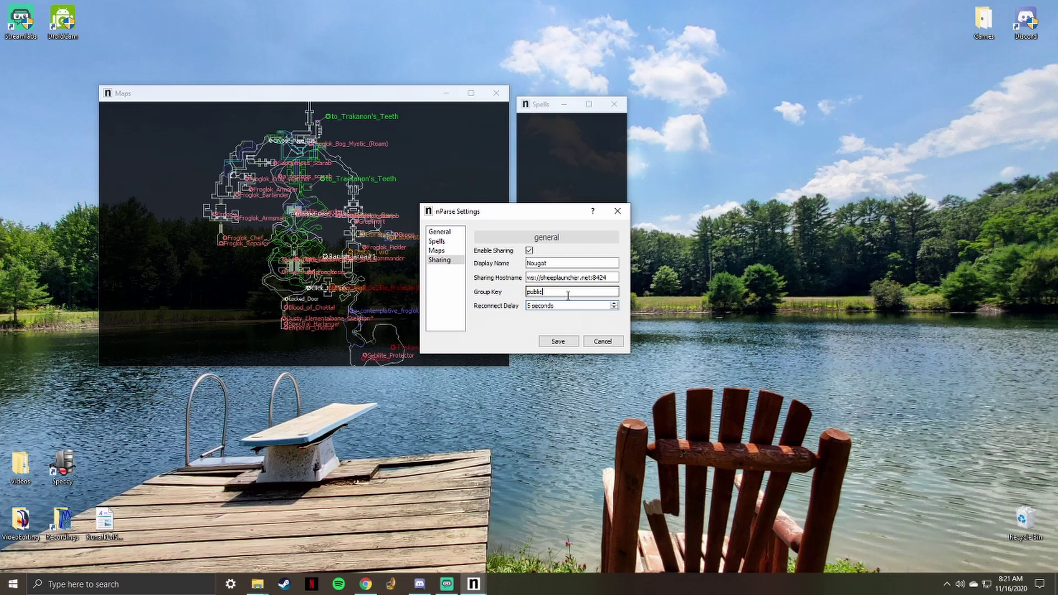
right_click(602, 278)
click(612, 370)
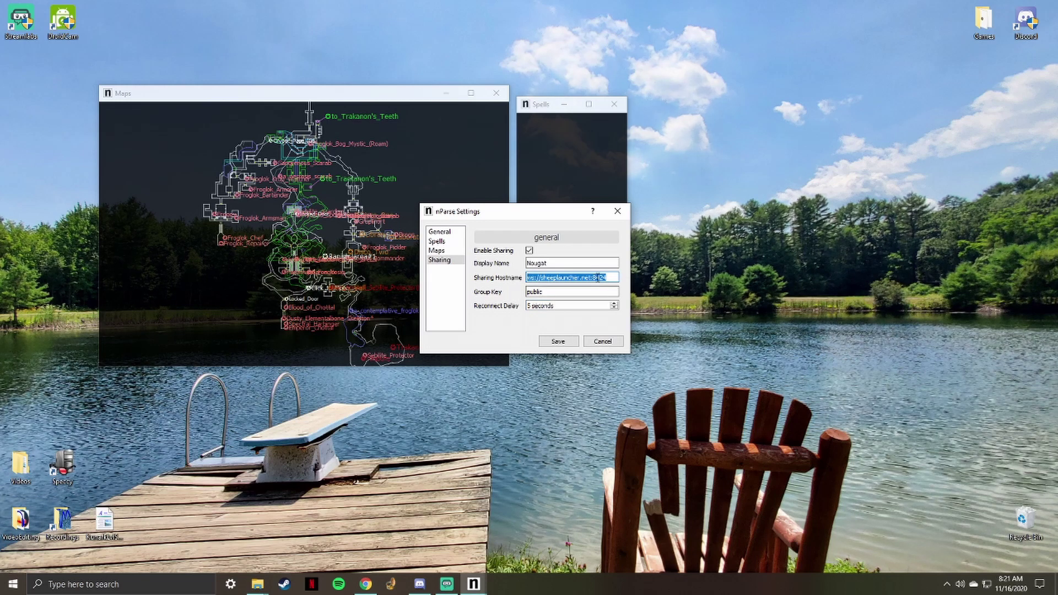
click(619, 278)
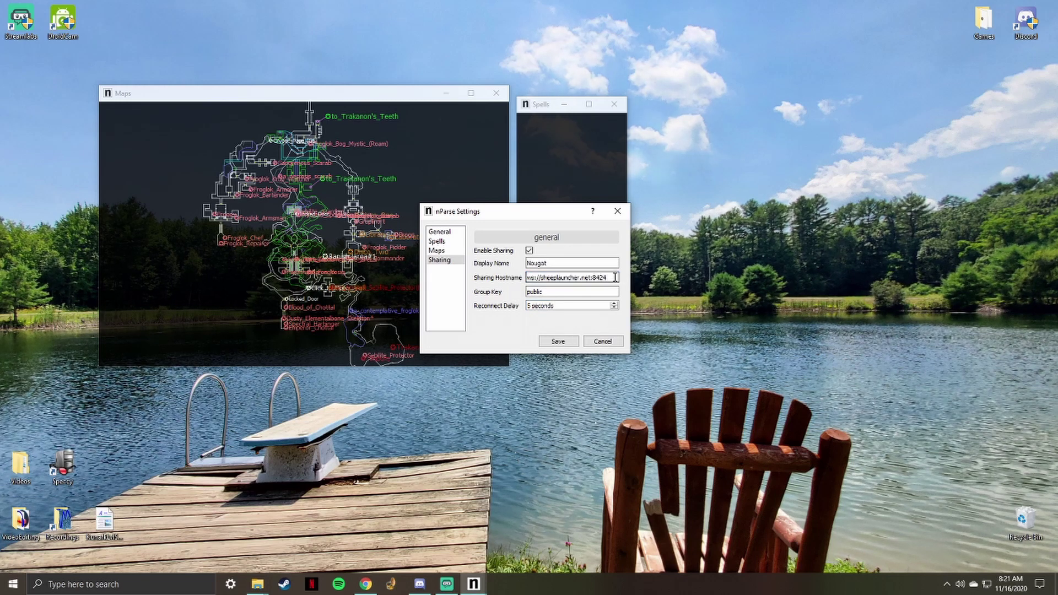